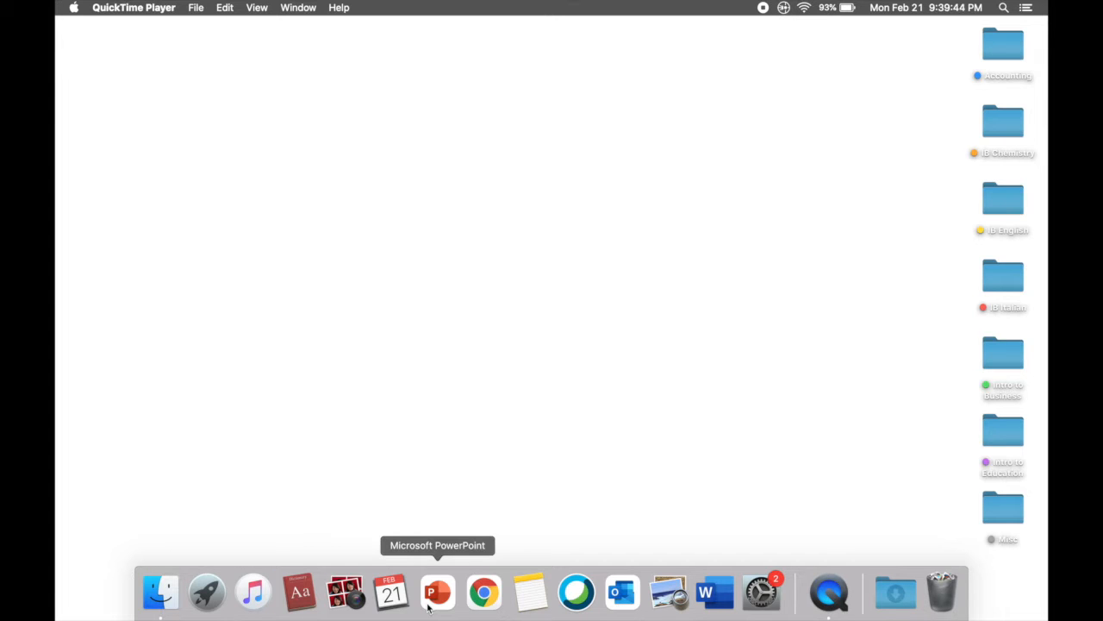
# Open PowerPoint and browse the new-presentation templates and the list of recent presentations
pyautogui.click(428, 606)
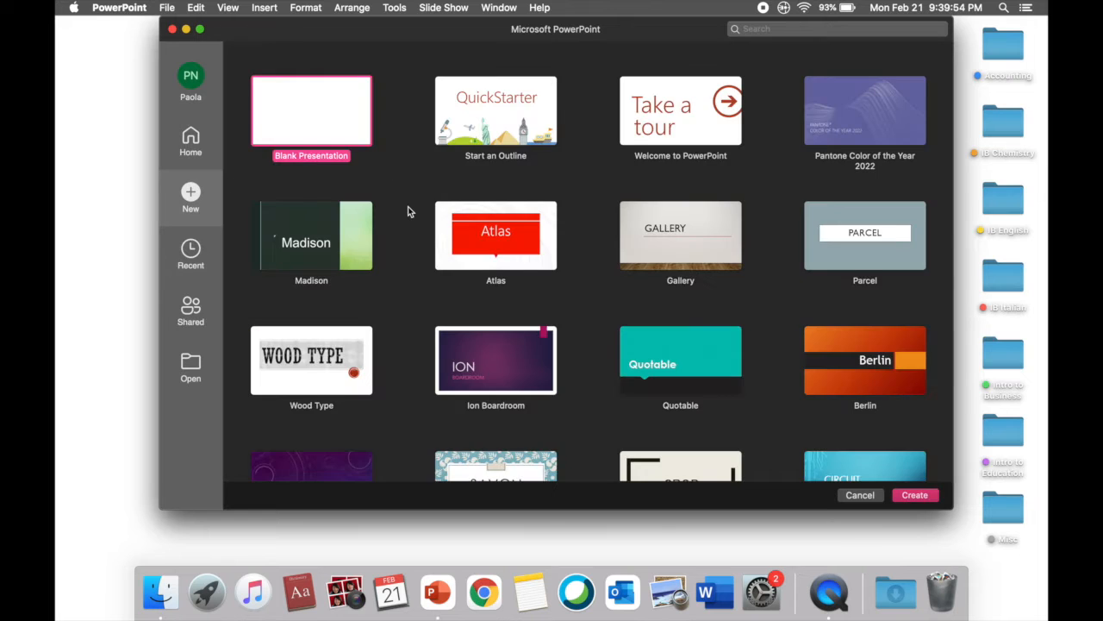
pyautogui.scroll(-5, 408, 211)
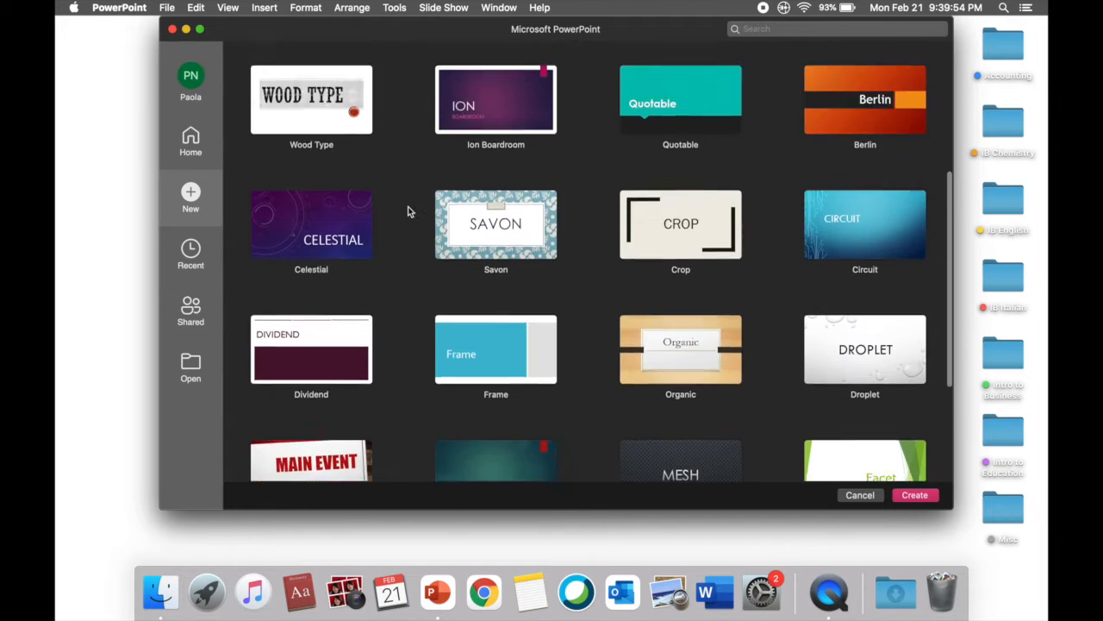
pyautogui.scroll(5, 407, 211)
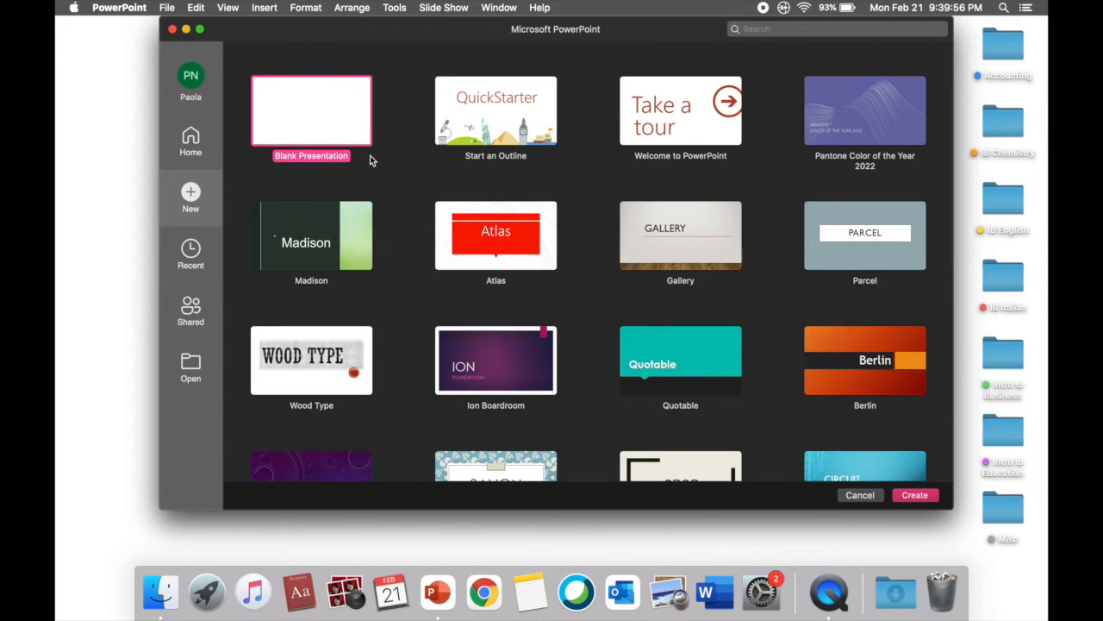
pyautogui.click(191, 253)
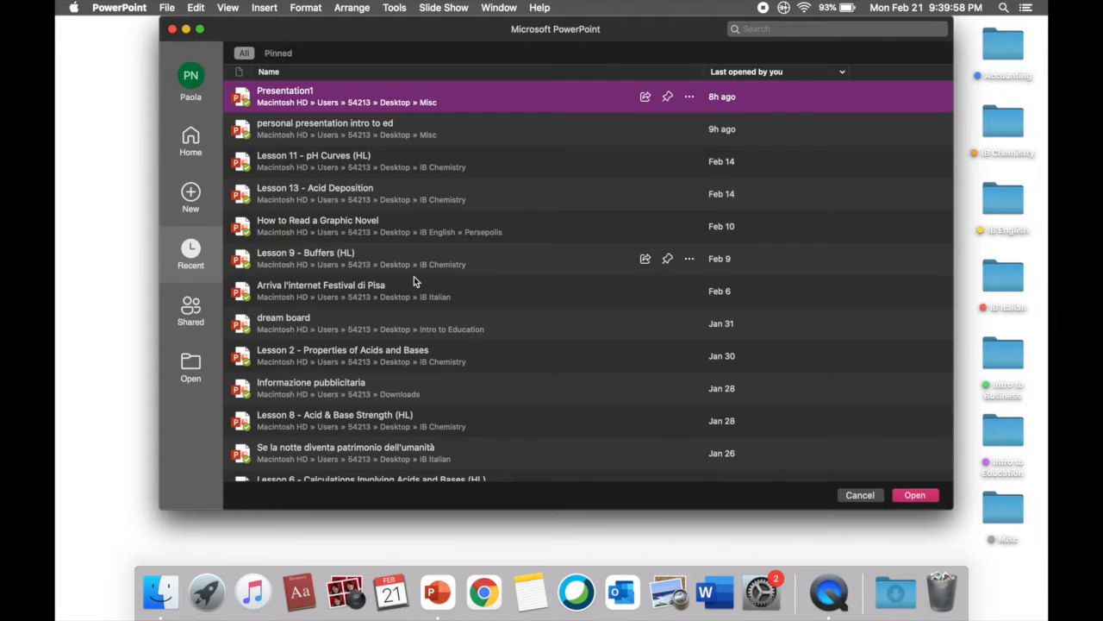
pyautogui.scroll(-8, 415, 281)
pyautogui.scroll(8, 414, 278)
# Create a blank presentation from the start screen and close the design suggestions
pyautogui.click(191, 141)
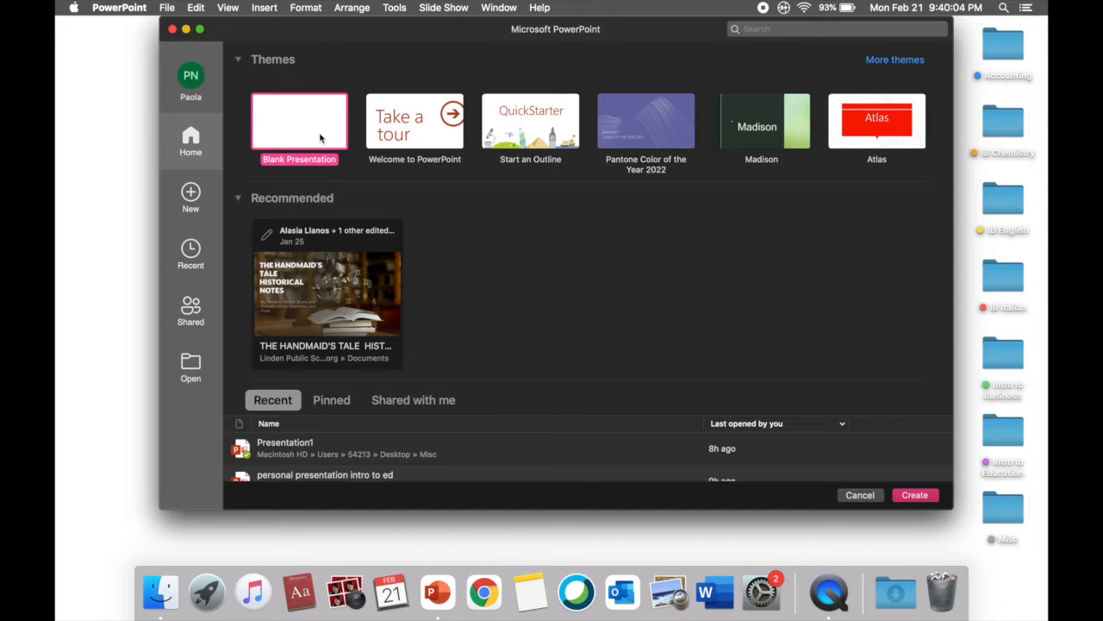
pyautogui.doubleClick(319, 138)
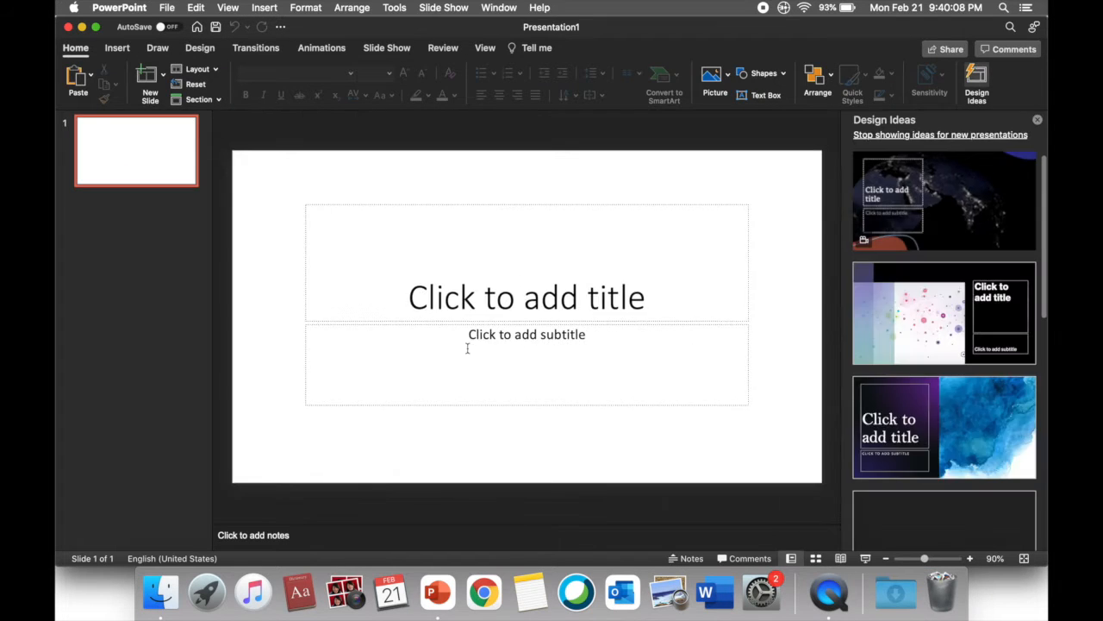
pyautogui.click(1037, 121)
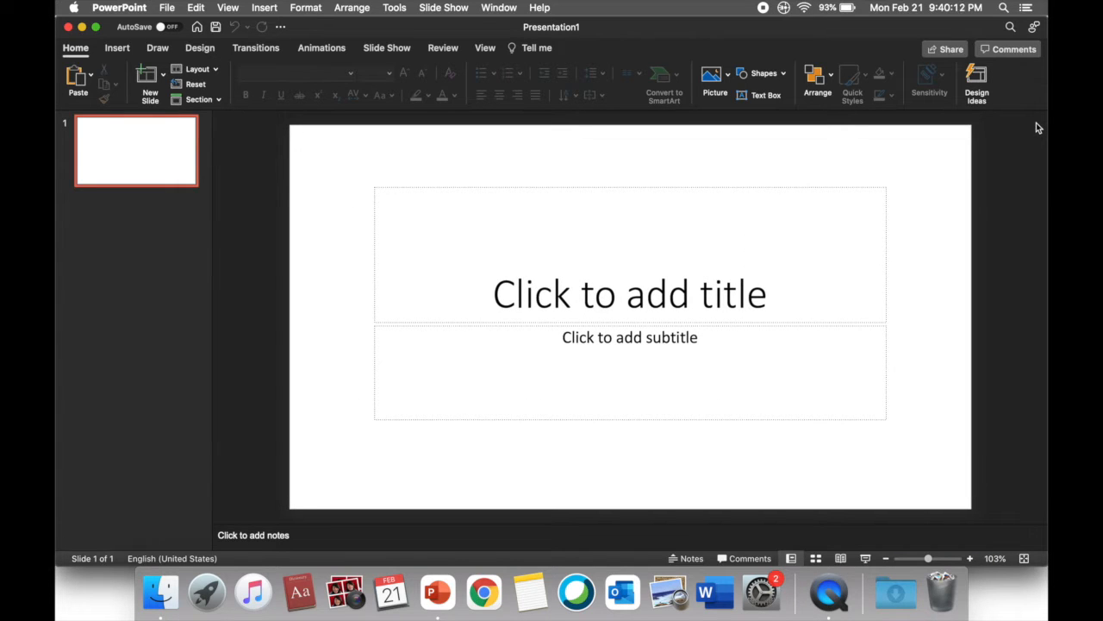
# Enter "Title" as the title of the first slide
pyautogui.click(662, 311)
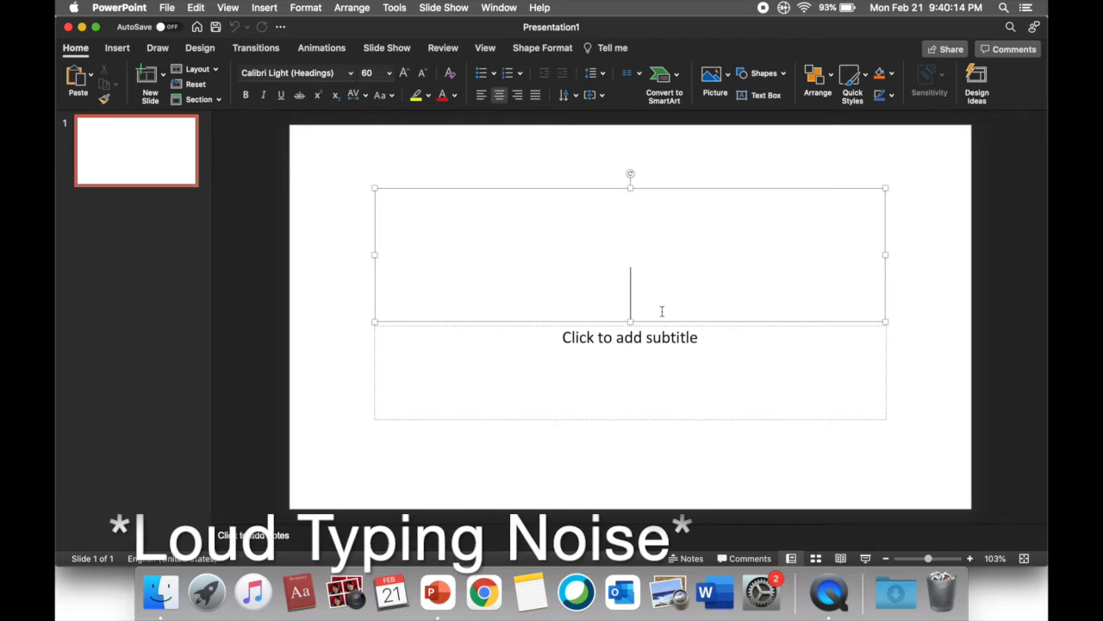
pyautogui.write('Title')
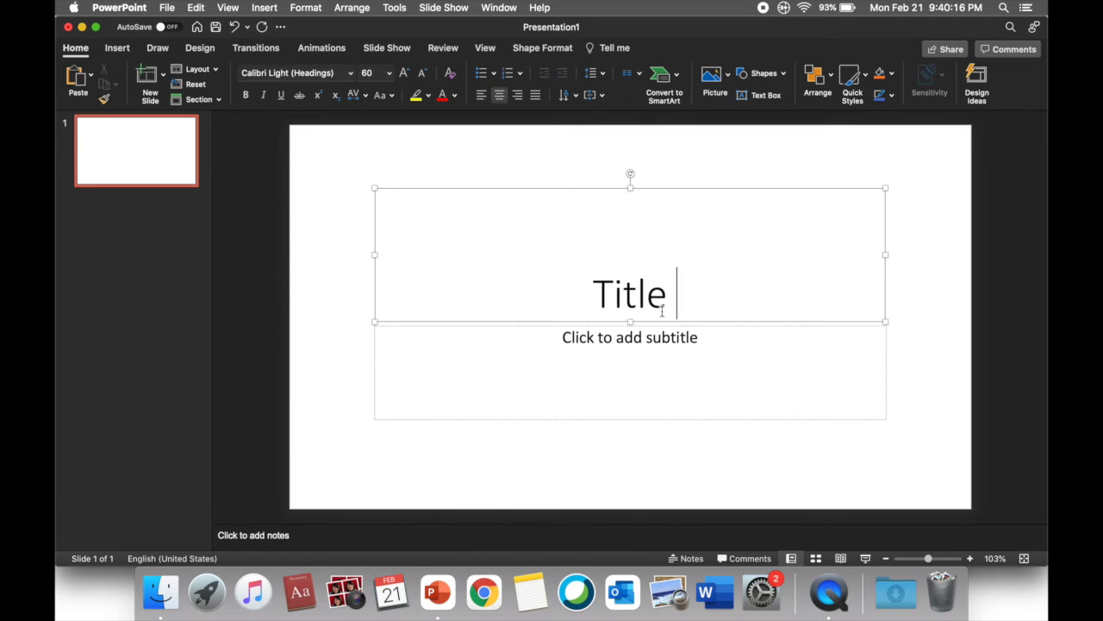
# Try a larger and a smaller font size on the title text and undo the last formatting change
pyautogui.moveTo(670, 308); pyautogui.dragTo(483, 288)
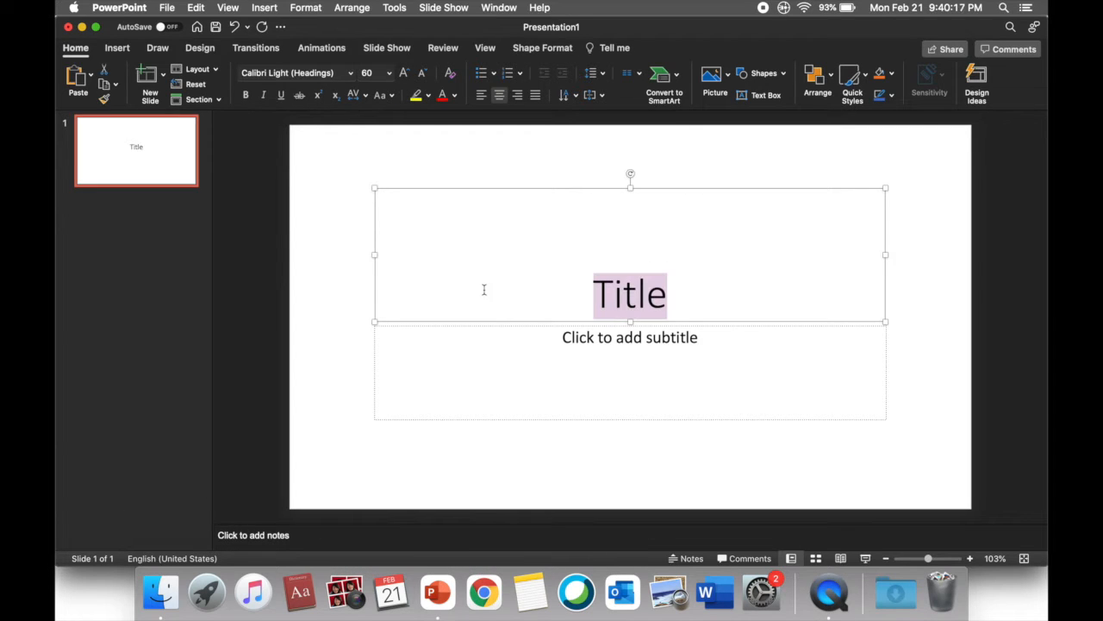
pyautogui.click(404, 72)
pyautogui.click(424, 75)
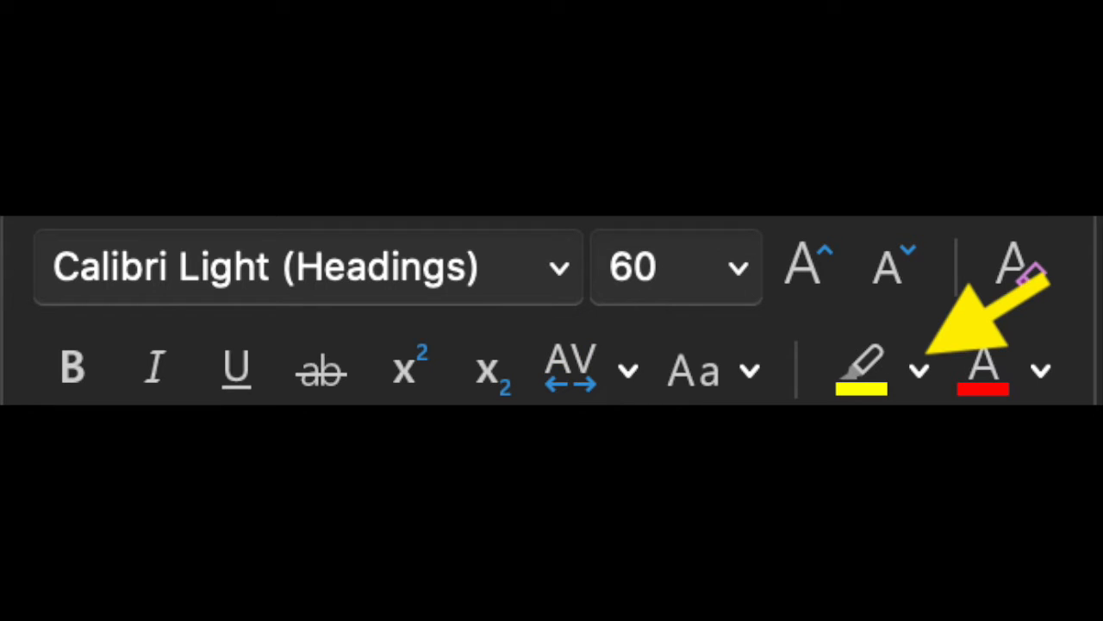
pyautogui.click(235, 27)
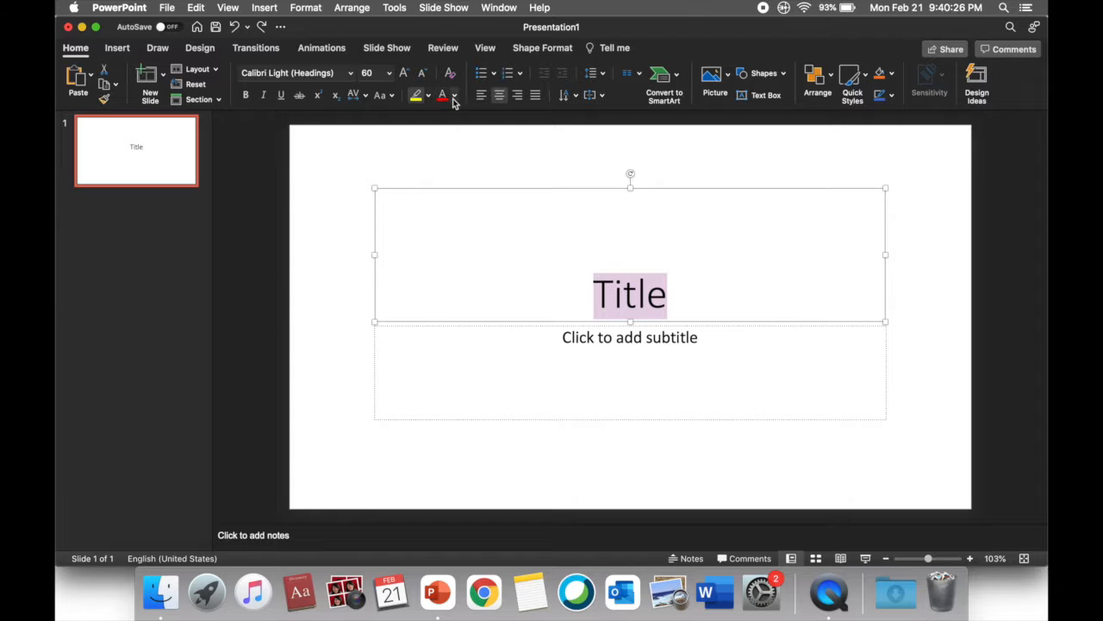
pyautogui.click(454, 101)
# Try left, centre and right alignment on the title text and return it to centred
pyautogui.click(481, 95)
pyautogui.click(500, 95)
pyautogui.click(517, 95)
pyautogui.click(500, 95)
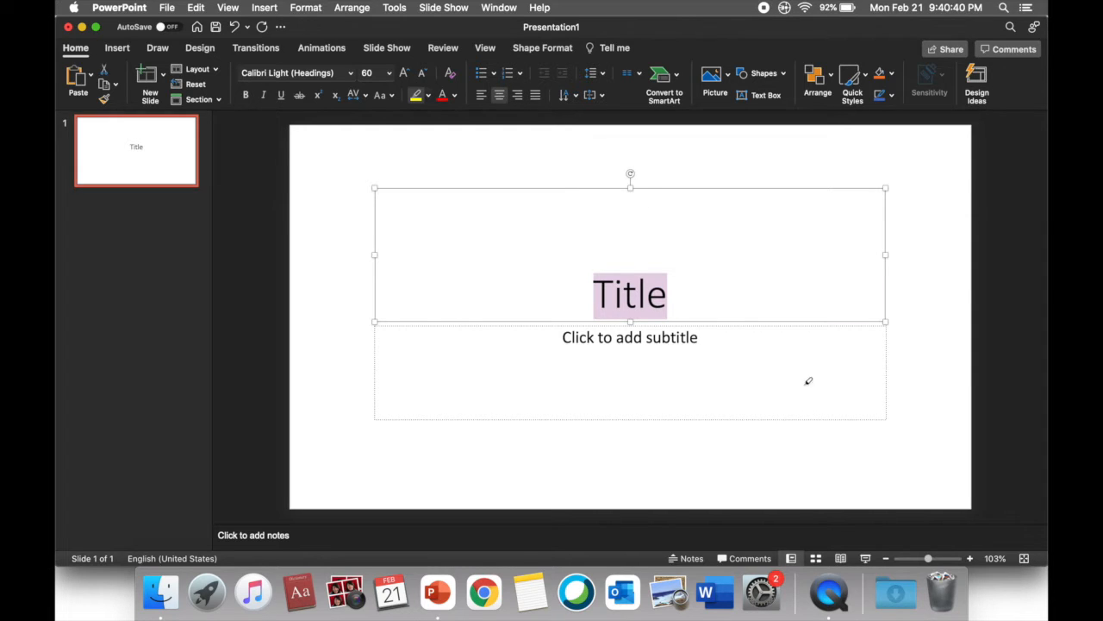
# Enter "By: Blah" as the subtitle of the first slide and deselect the text box
pyautogui.click(687, 348)
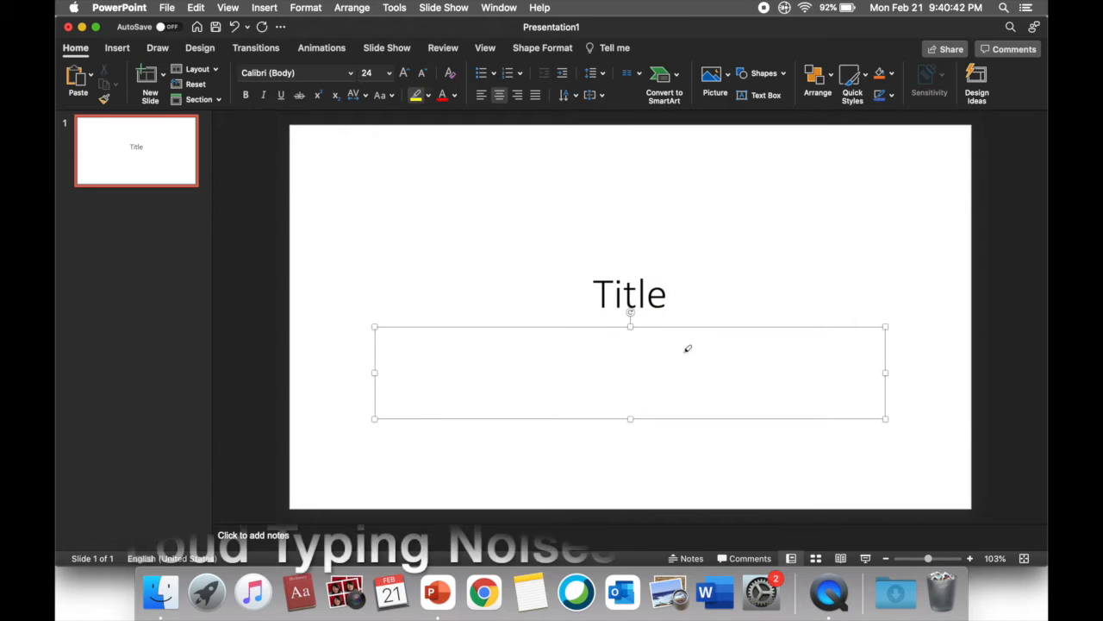
pyautogui.write('ByL')
pyautogui.press('BackSpace')
pyautogui.write(': Blah')
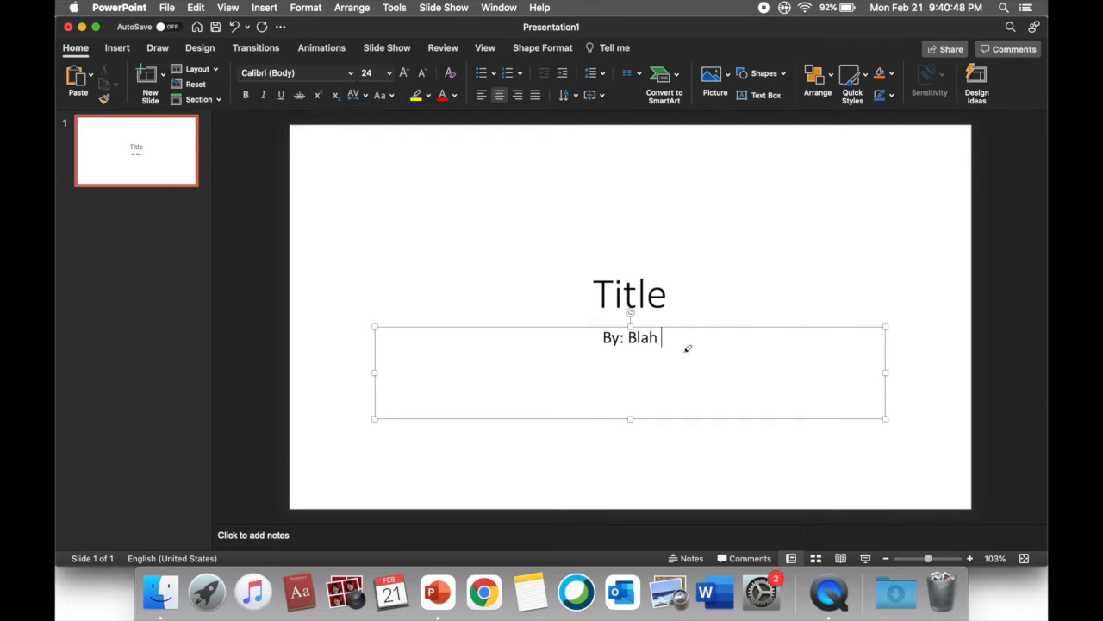
pyautogui.click(247, 228)
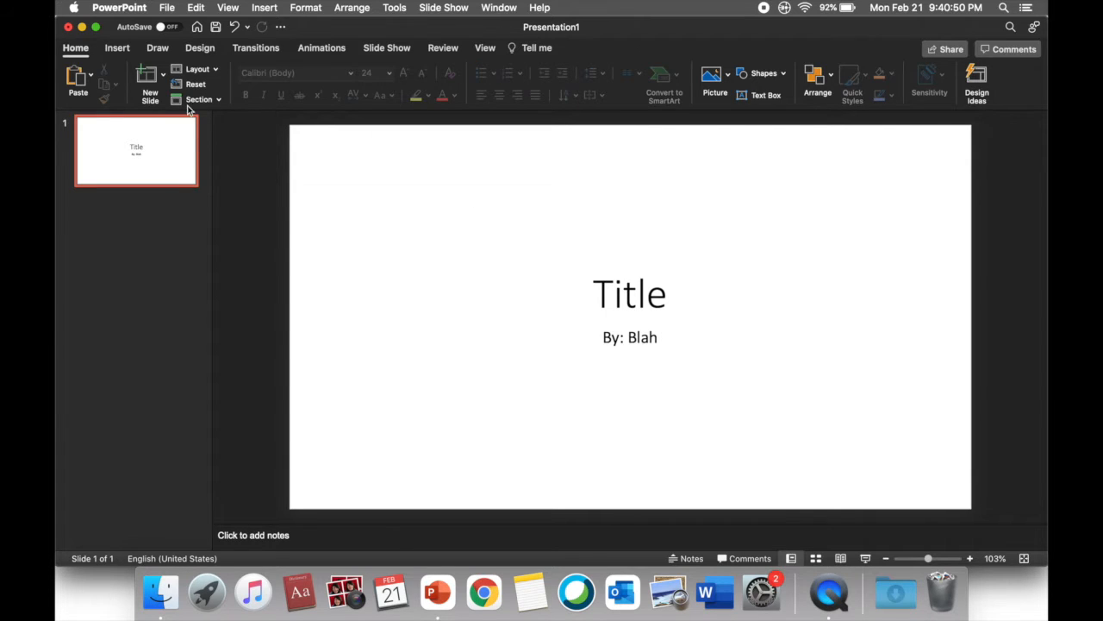
# Open the slide background settings and bring up the colour choices for the solid fill
pyautogui.click(306, 7)
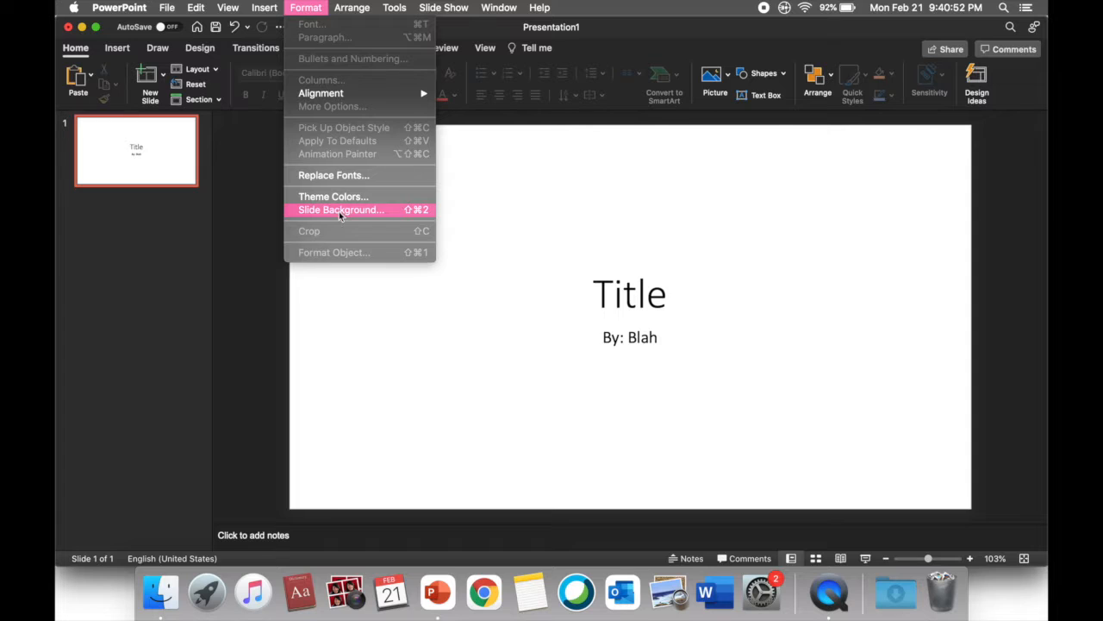
pyautogui.click(354, 211)
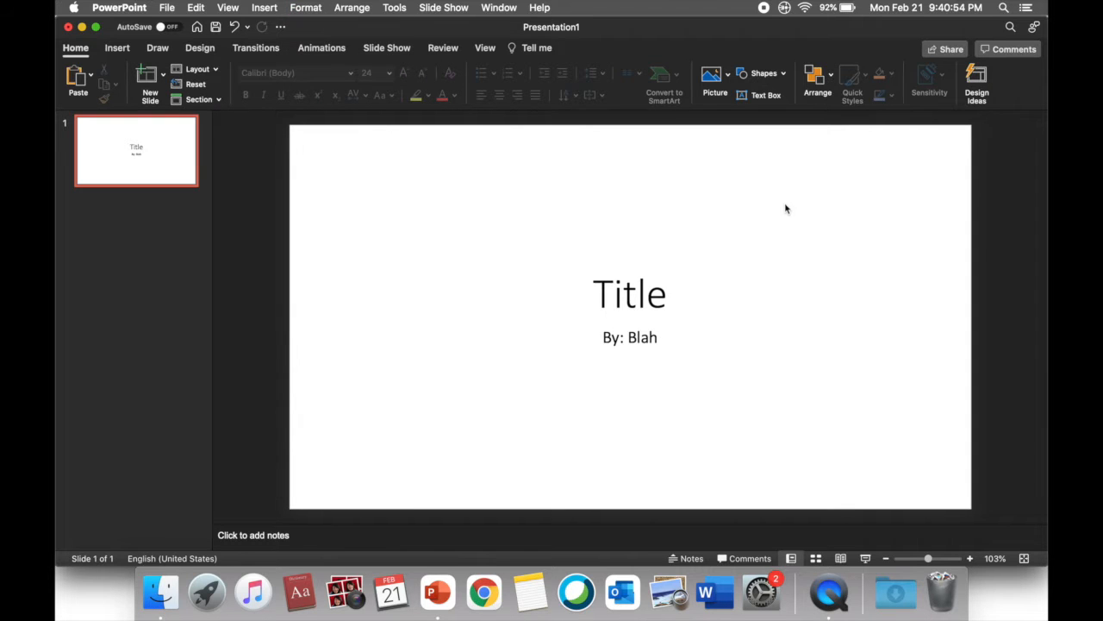
pyautogui.click(306, 7)
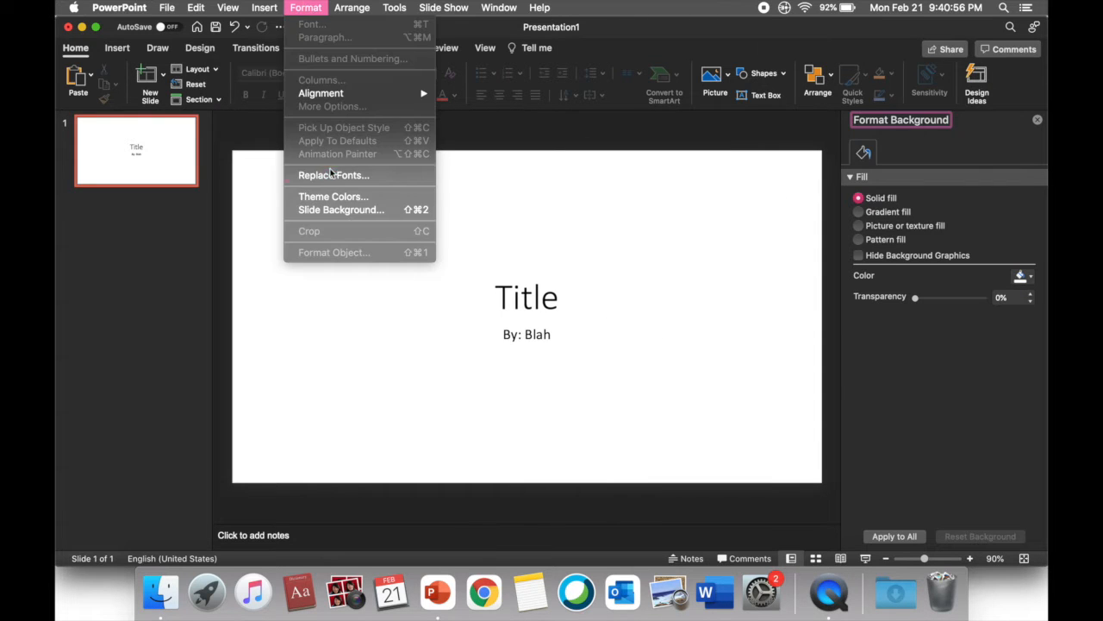
pyautogui.click(940, 343)
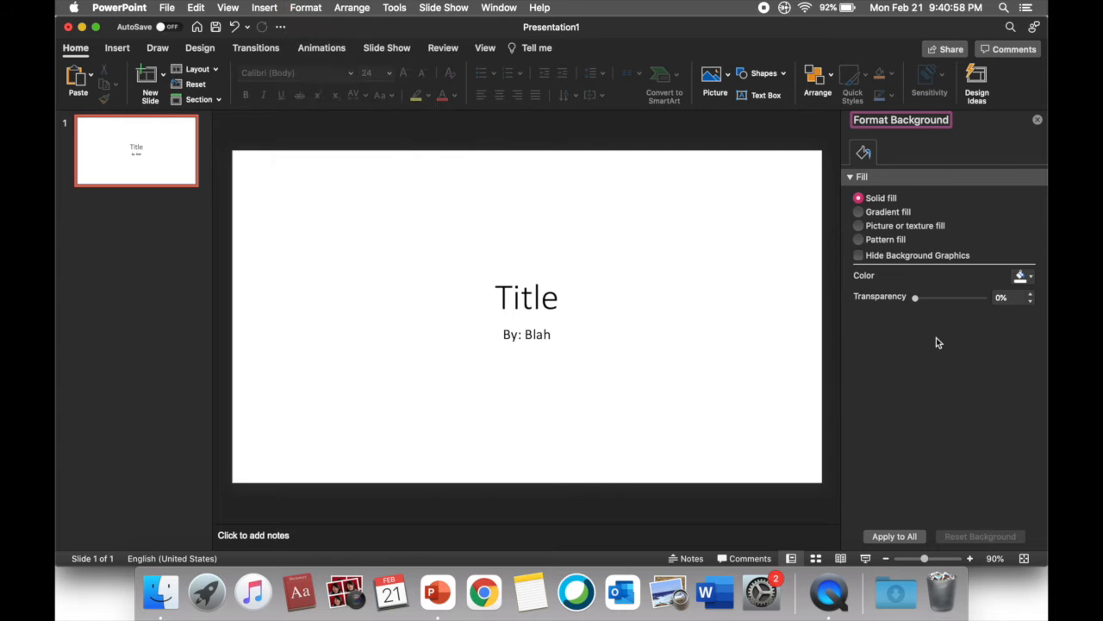
pyautogui.click(1019, 276)
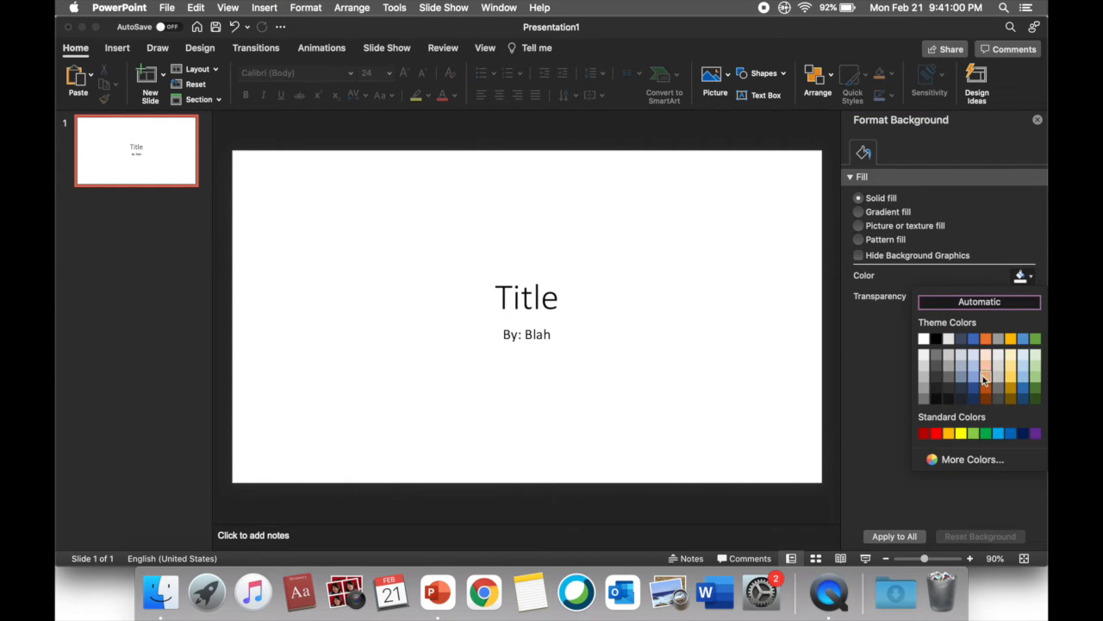
# Try a gradient fill and a solid light orange fill as the title slide's background
pyautogui.click(859, 213)
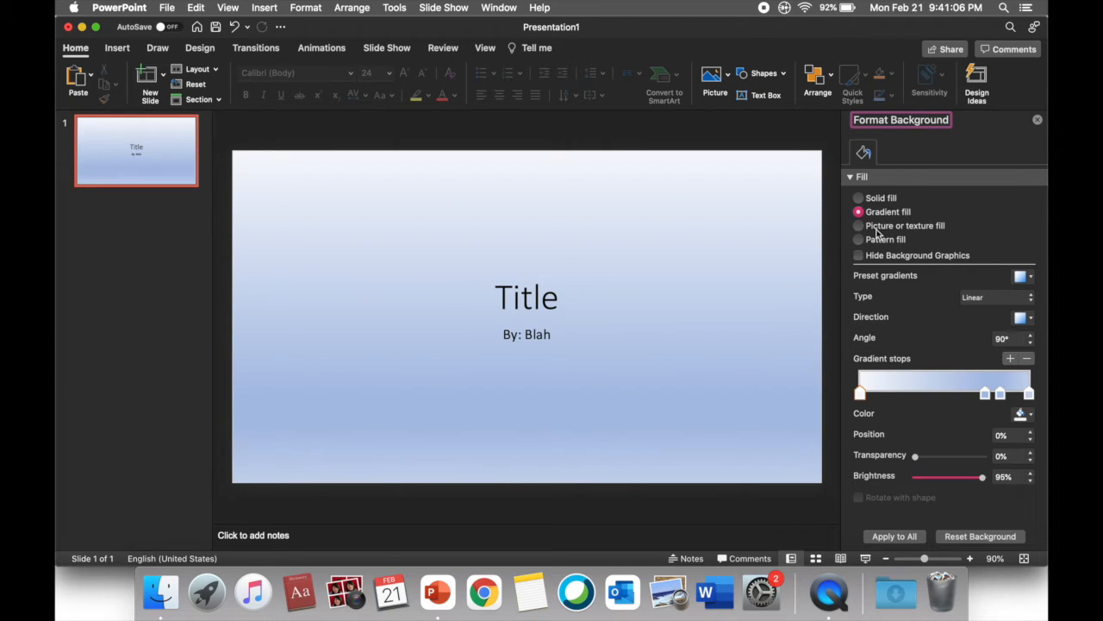
pyautogui.click(859, 199)
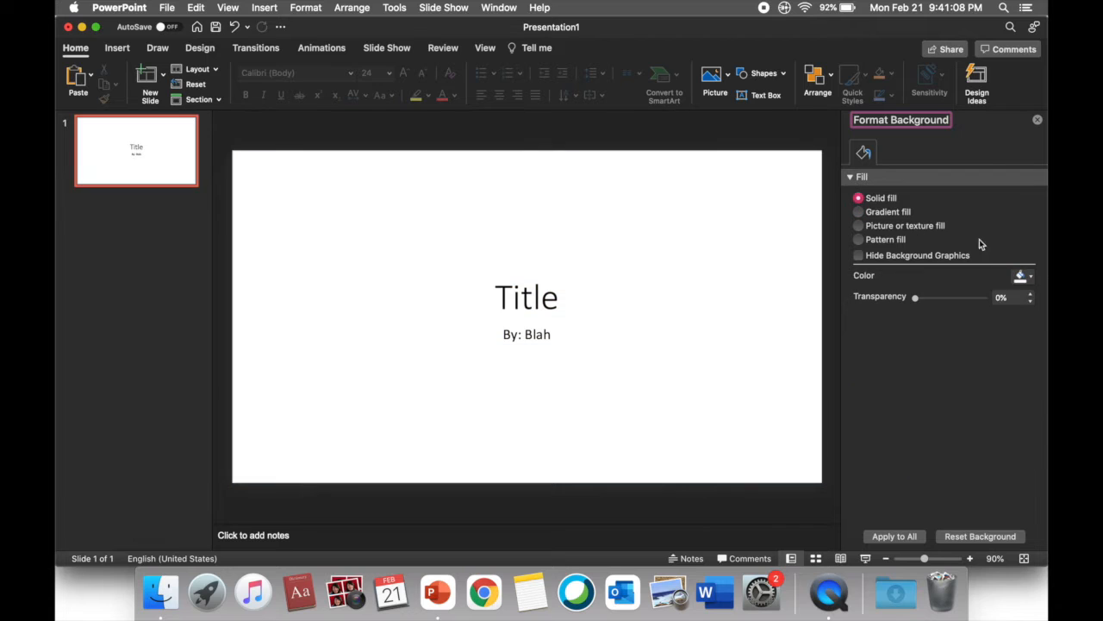
pyautogui.click(1020, 276)
pyautogui.press('Escape')
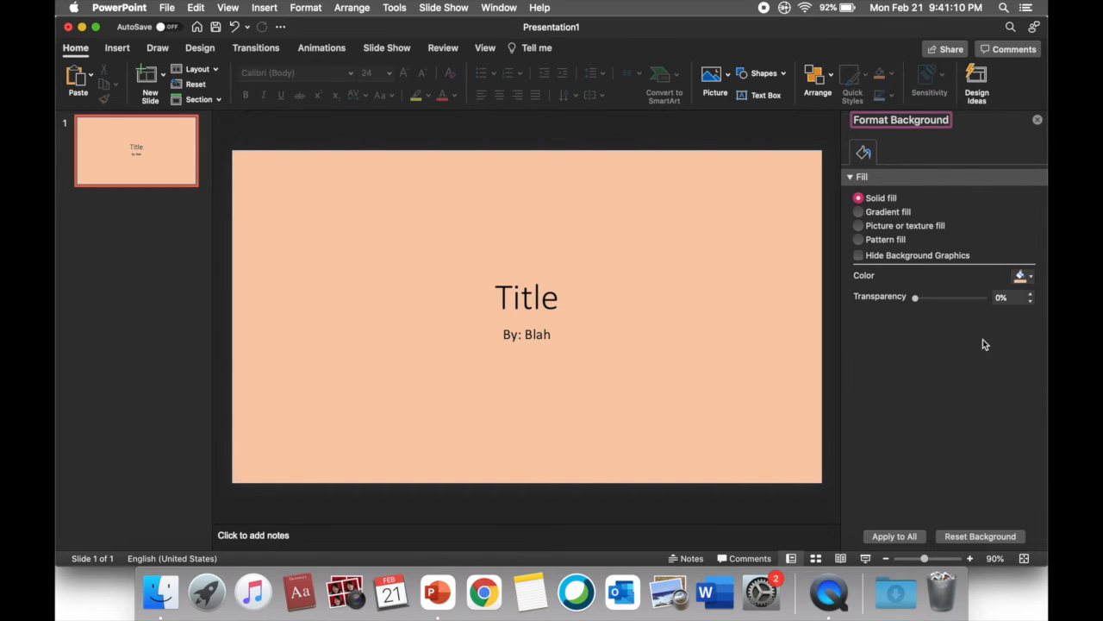
# Set the title slide's background to a solid light blue fill and close the background settings
pyautogui.click(1020, 275)
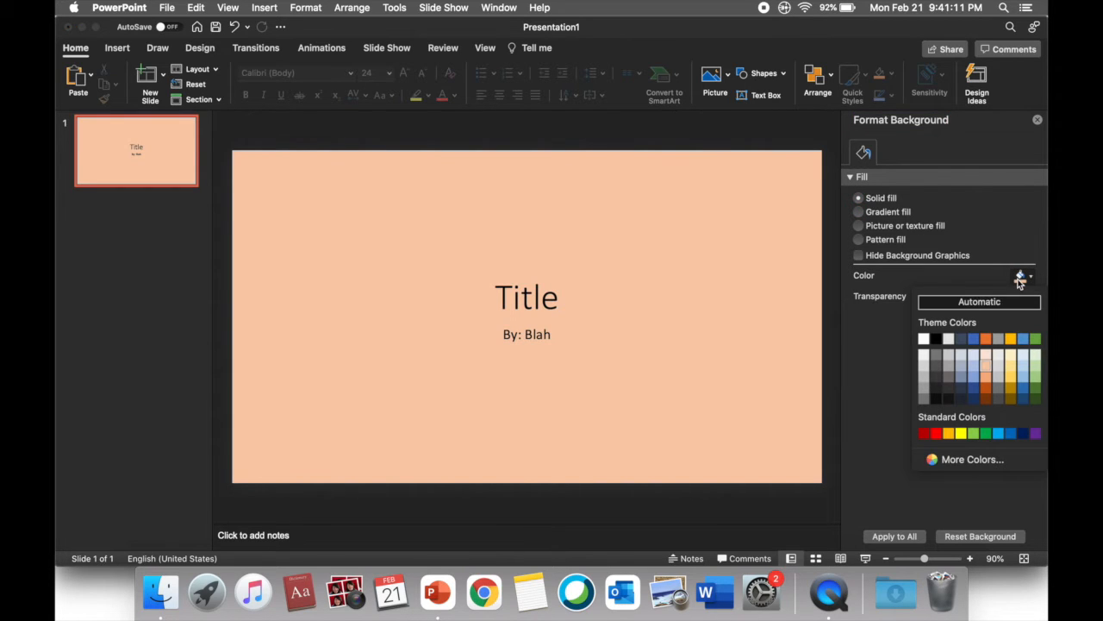
pyautogui.click(973, 365)
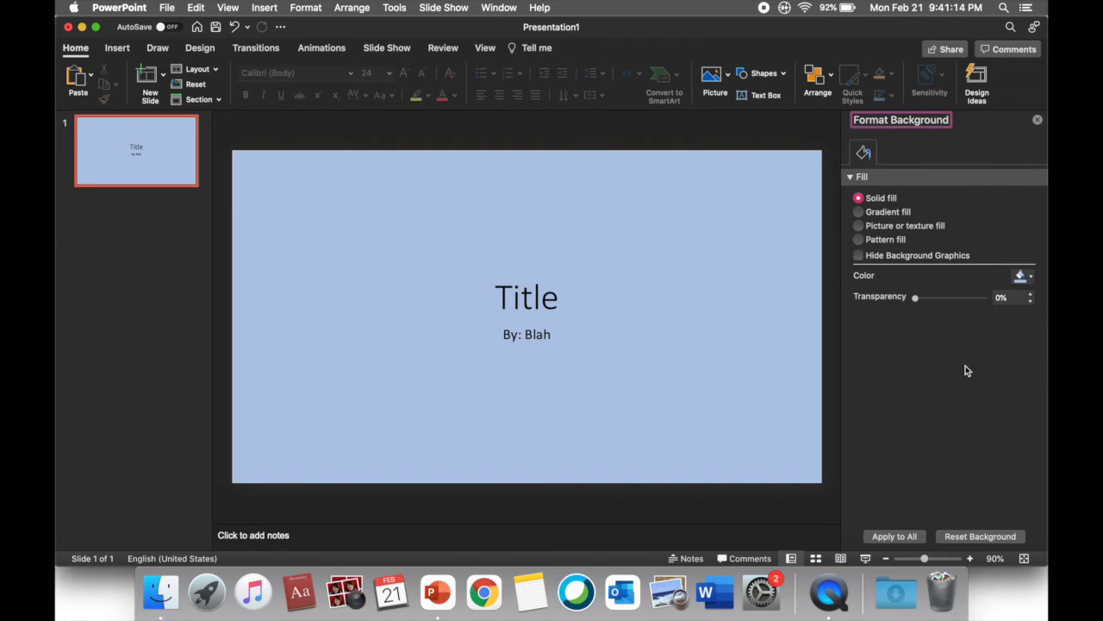
pyautogui.click(128, 286)
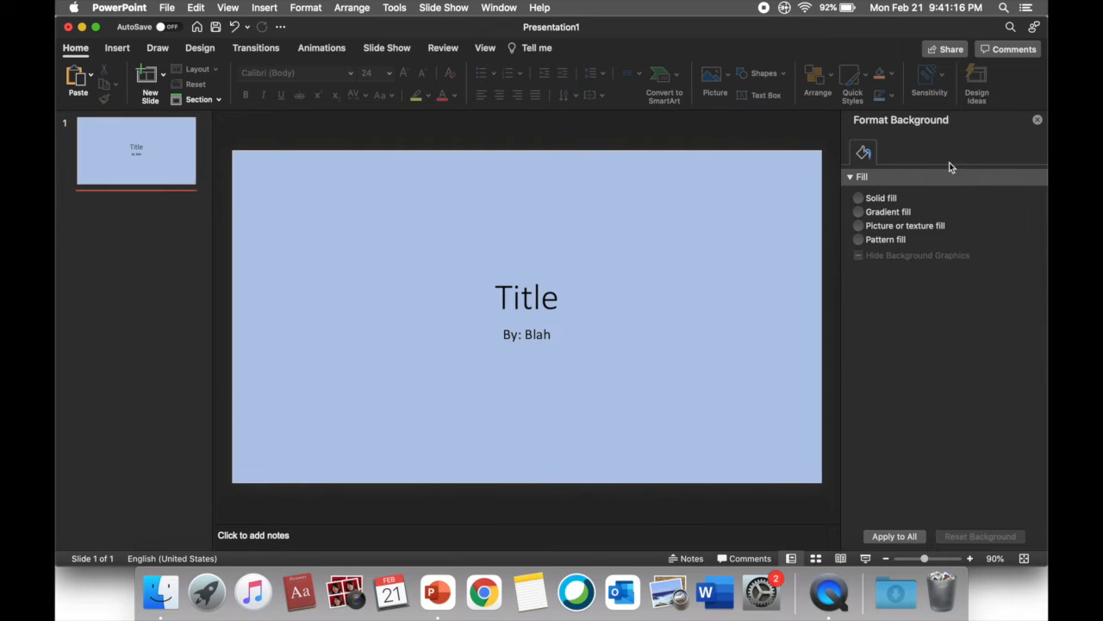
pyautogui.click(1037, 120)
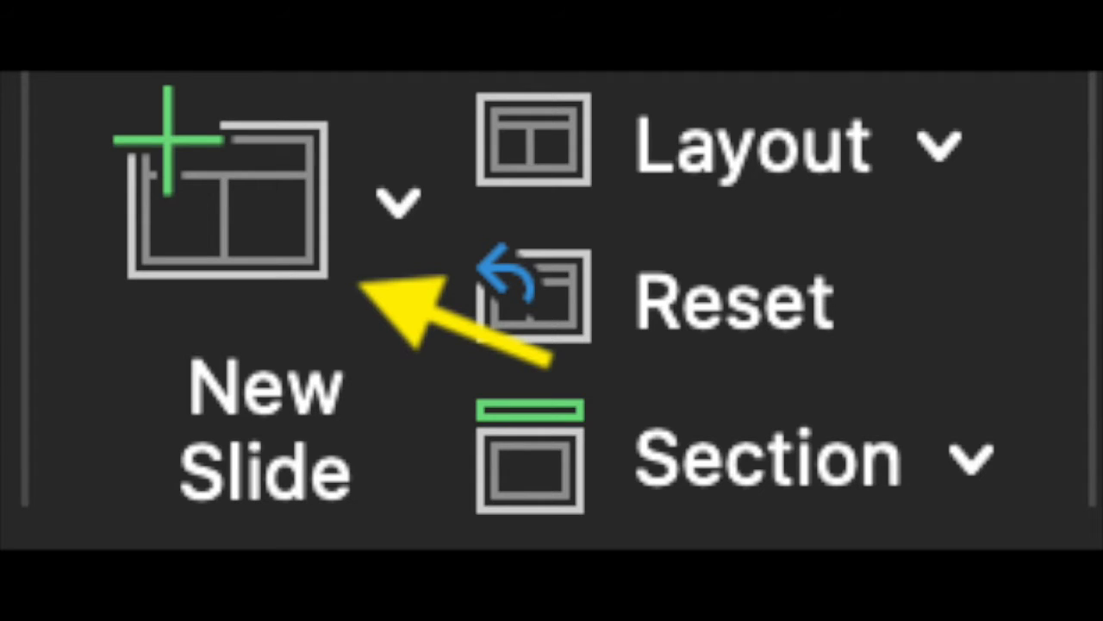
# Add a second slide with the Title and Content layout and look over the available slide layouts
pyautogui.click(215, 72)
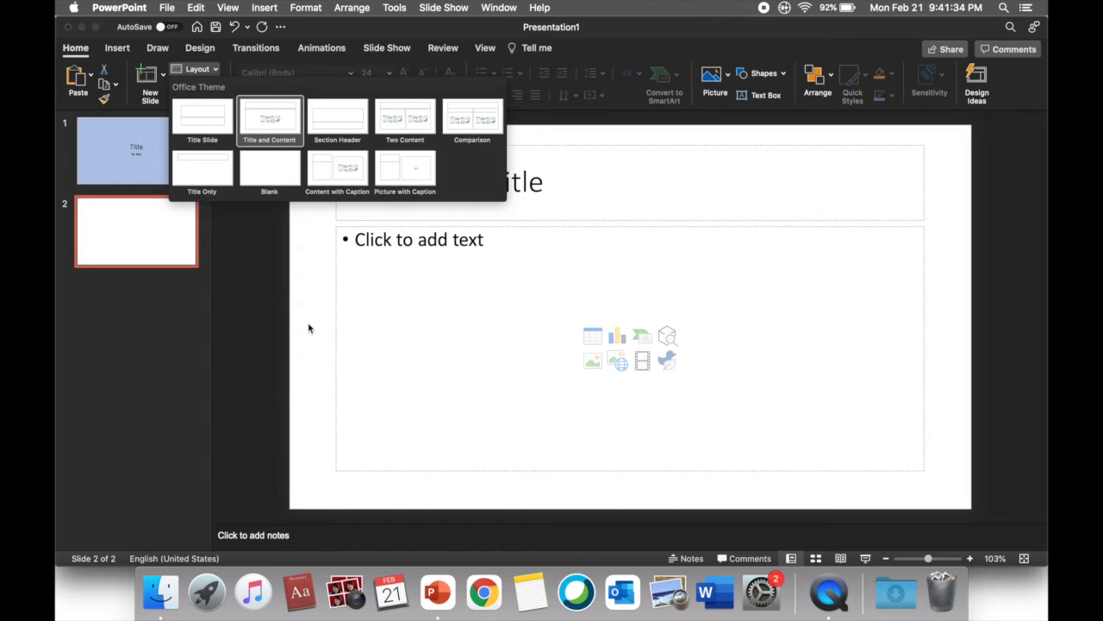
pyautogui.click(266, 323)
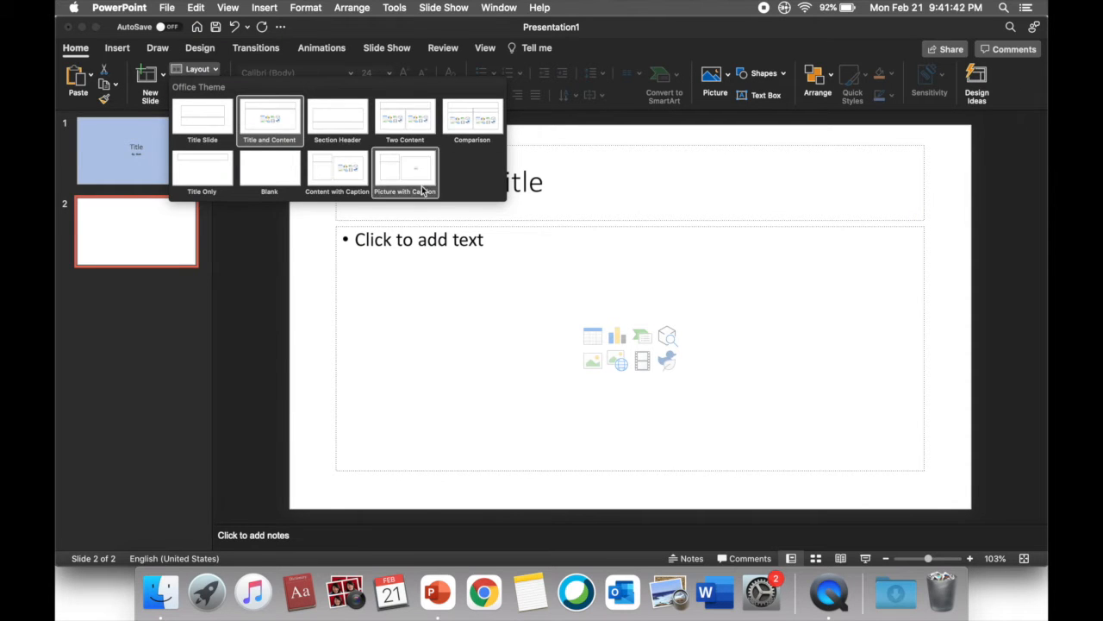
pyautogui.click(258, 366)
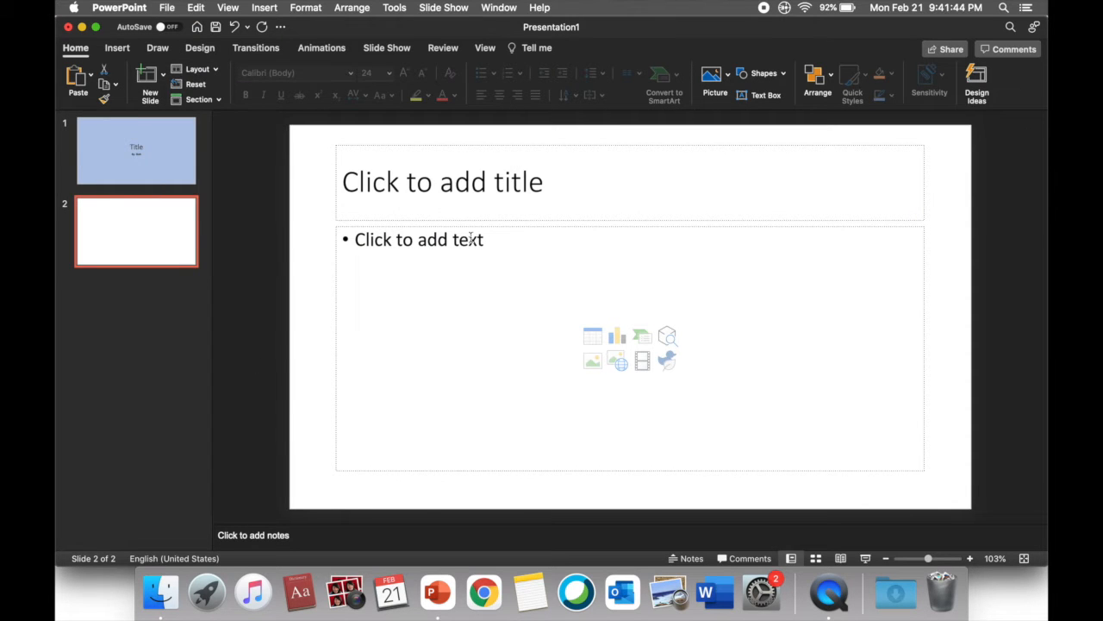
# Enter "Title" as the second slide's title and "Content, type what they want" as its first bullet
pyautogui.click(470, 198)
pyautogui.write('Title')
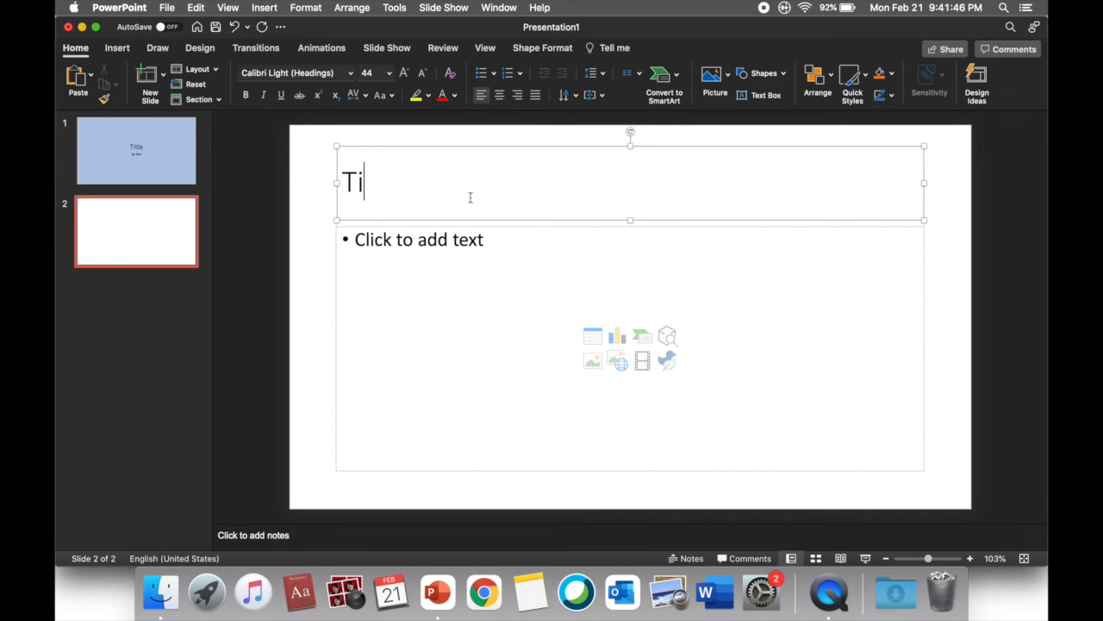
pyautogui.click(431, 269)
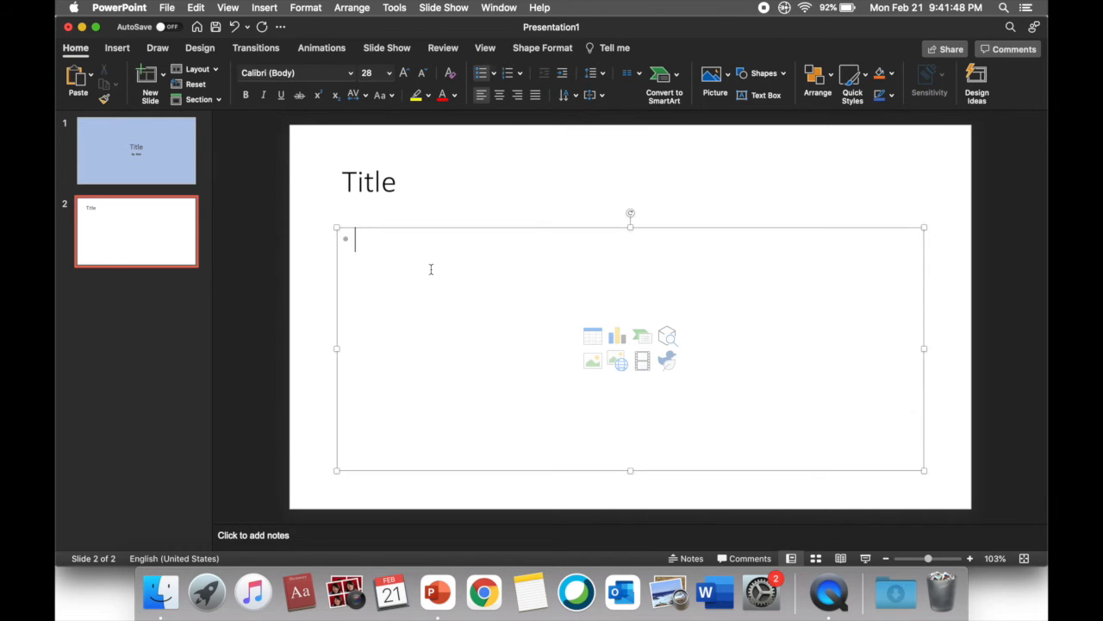
pyautogui.write('Content, ')
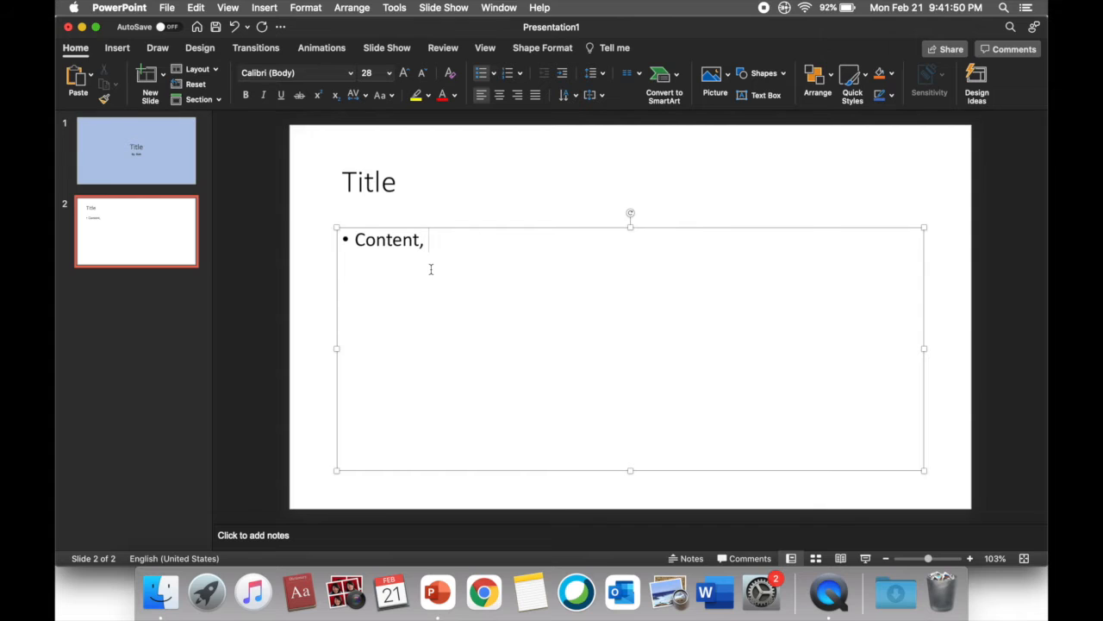
pyautogui.write('type what')
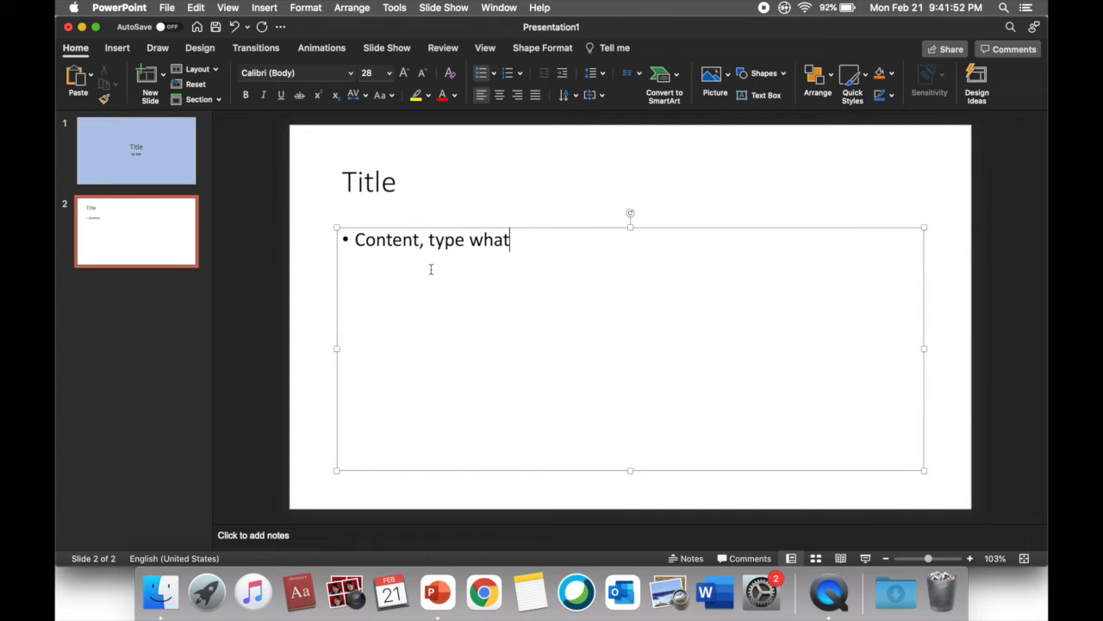
pyautogui.write(' they want')
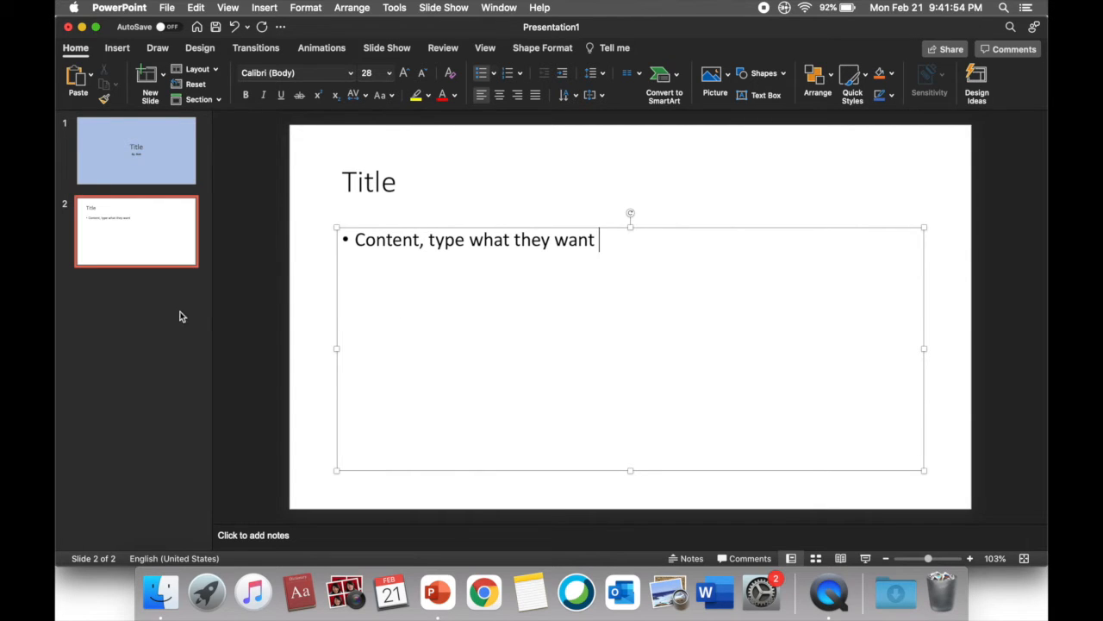
pyautogui.click(224, 319)
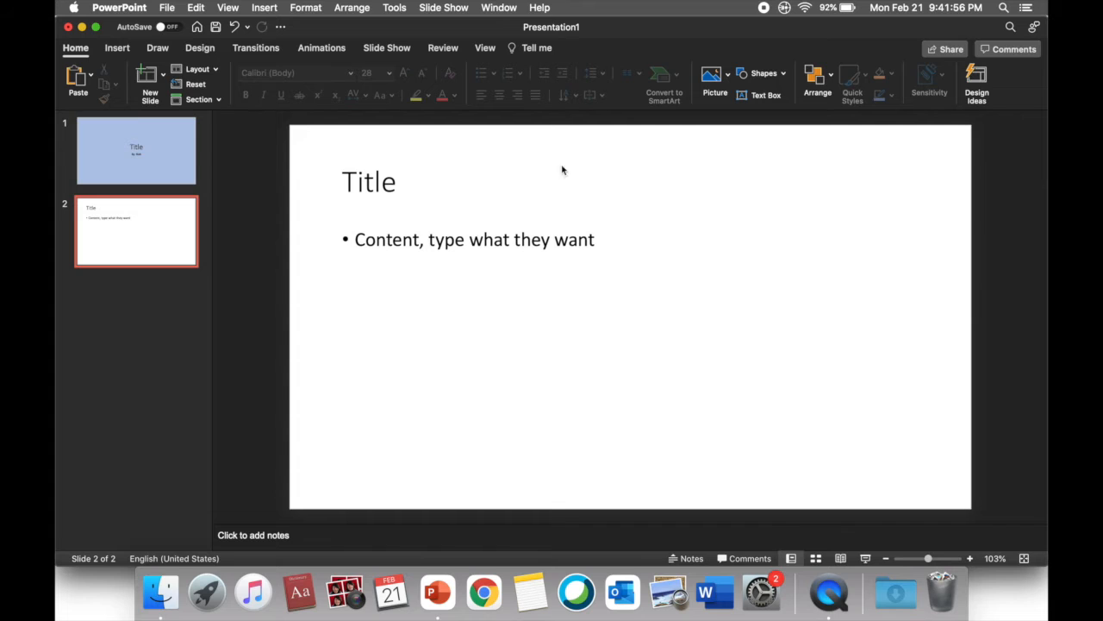
# Add a second bullet reading "One" below the first bullet on the content slide
pyautogui.click(601, 241)
pyautogui.press('Return')
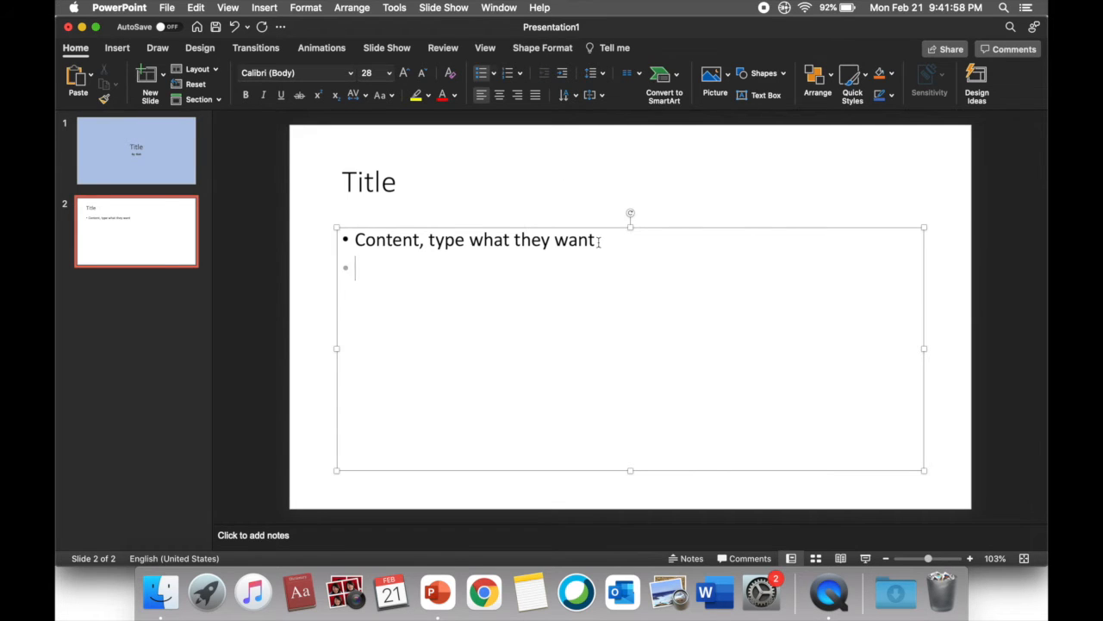
pyautogui.write('one')
pyautogui.click(262, 275)
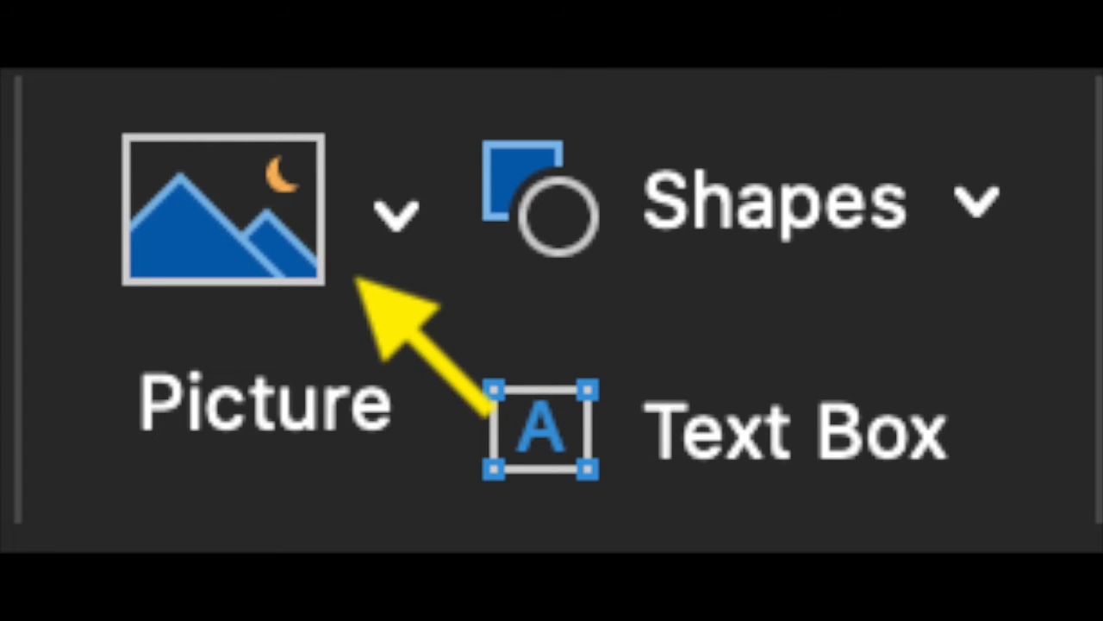
# Try drawing a basic shape to the right of the bullets on the content slide and undo it
pyautogui.click(224, 207)
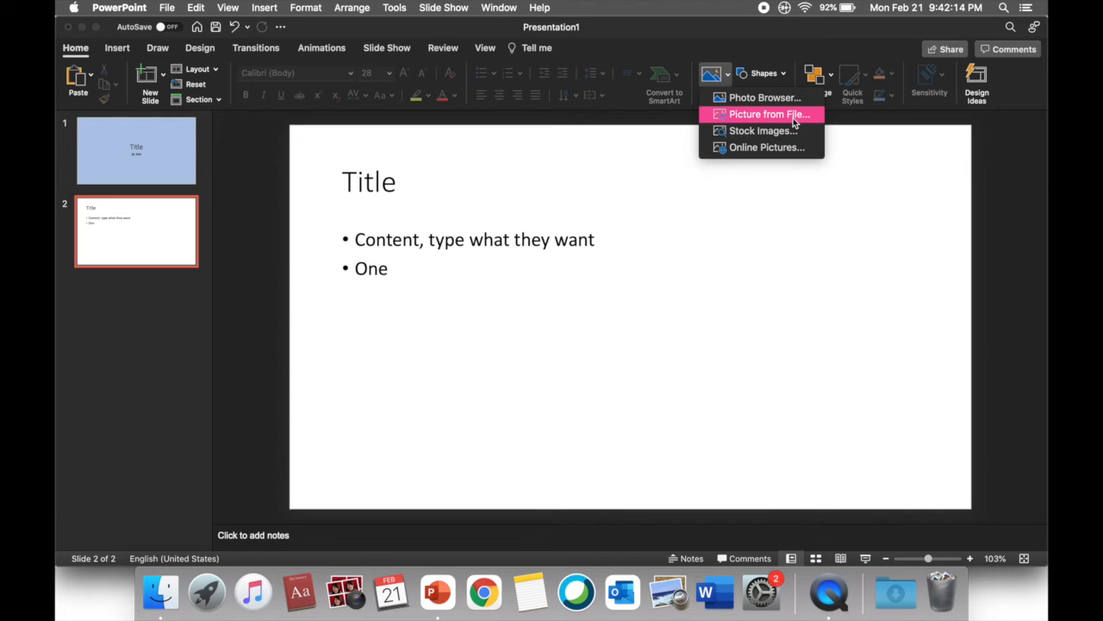
pyautogui.click(770, 75)
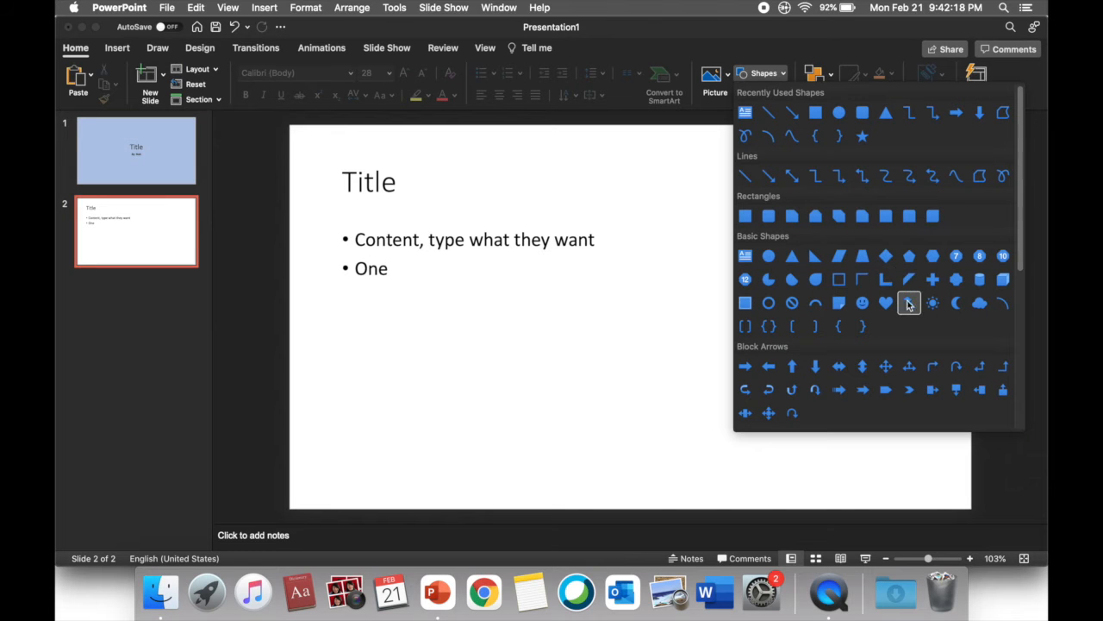
pyautogui.click(905, 279)
pyautogui.moveTo(758, 278); pyautogui.dragTo(849, 368)
pyautogui.press('super+z')
# Apply the Glitter transition to the title slide after trying Honeycomb, and open its effect options
pyautogui.click(155, 149)
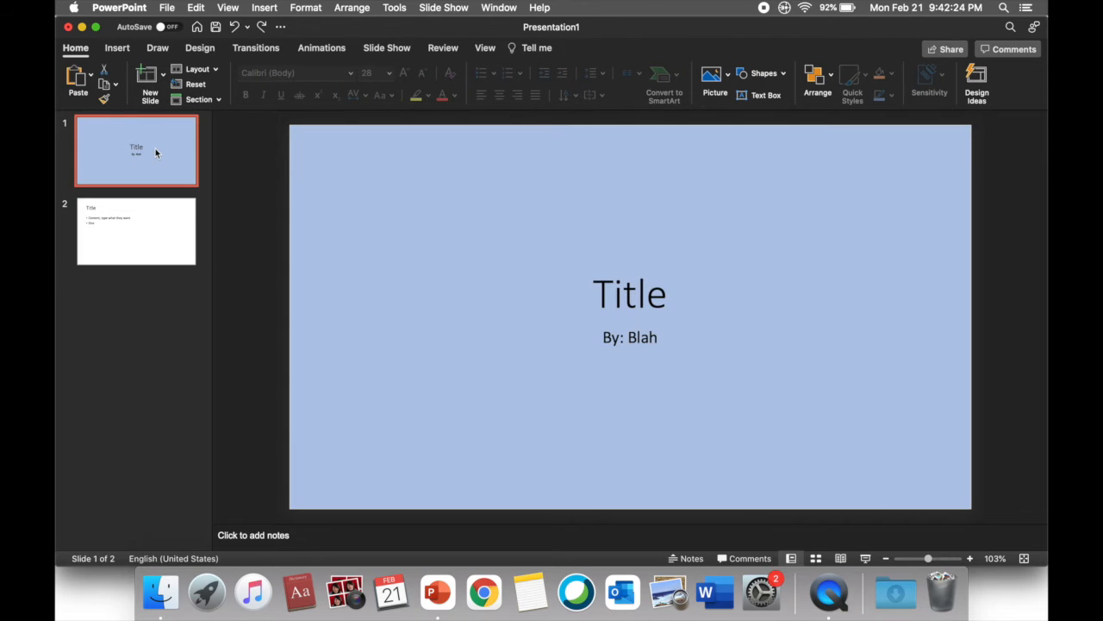
pyautogui.click(255, 48)
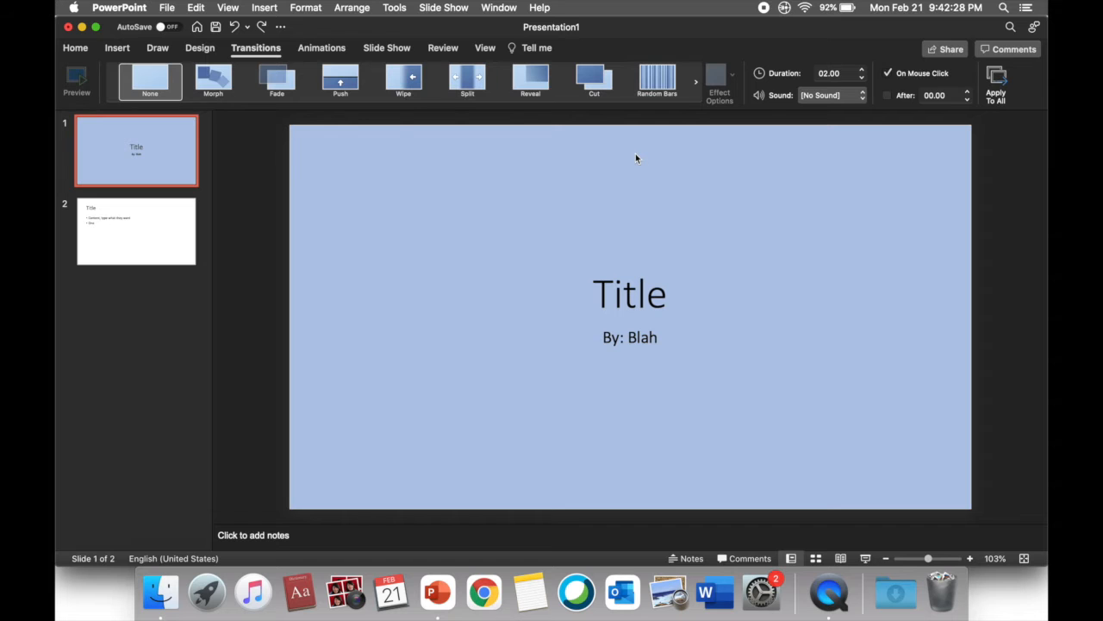
pyautogui.click(696, 82)
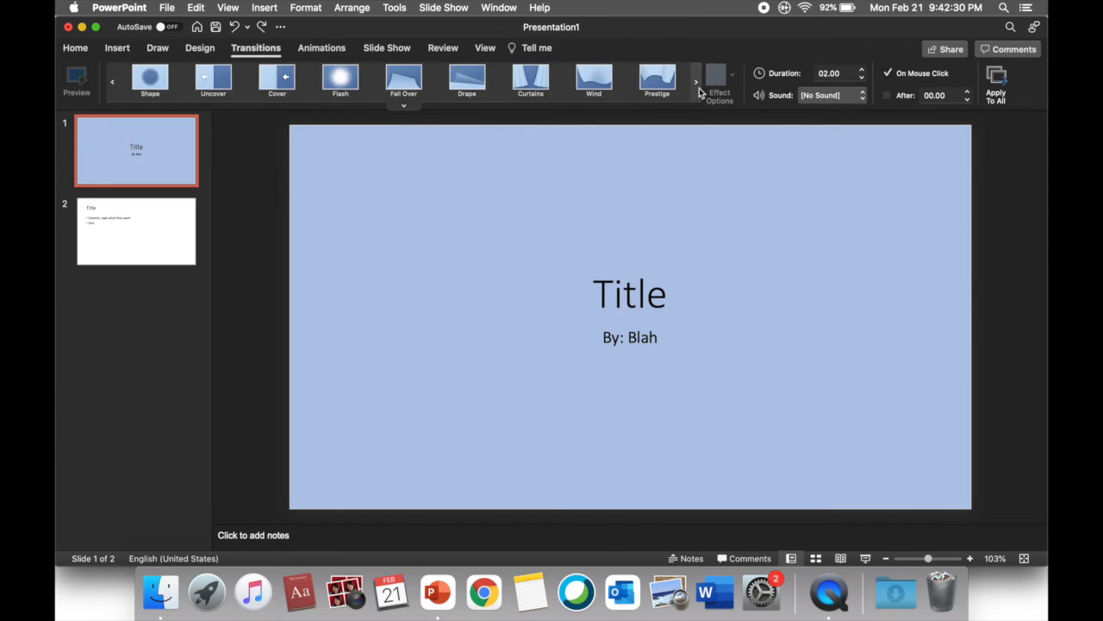
pyautogui.click(697, 84)
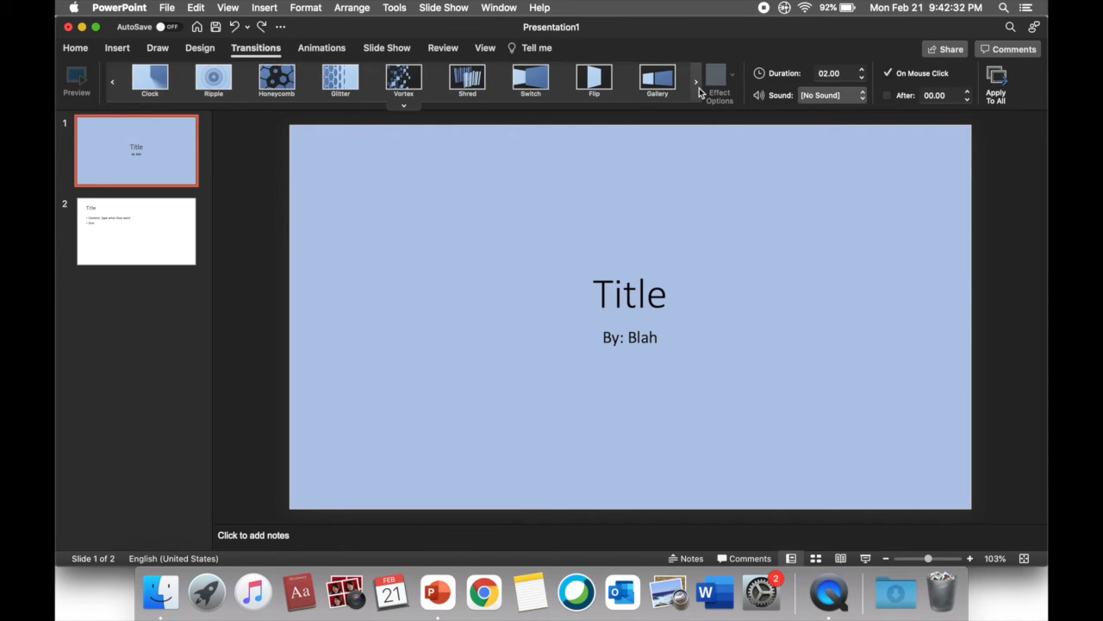
pyautogui.click(270, 84)
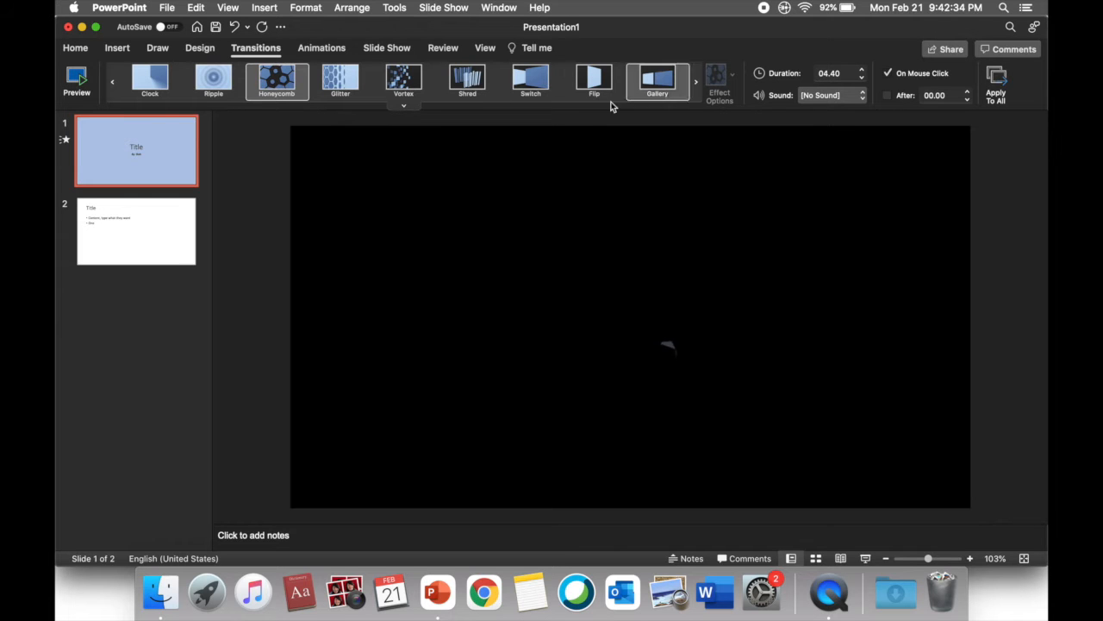
pyautogui.click(341, 81)
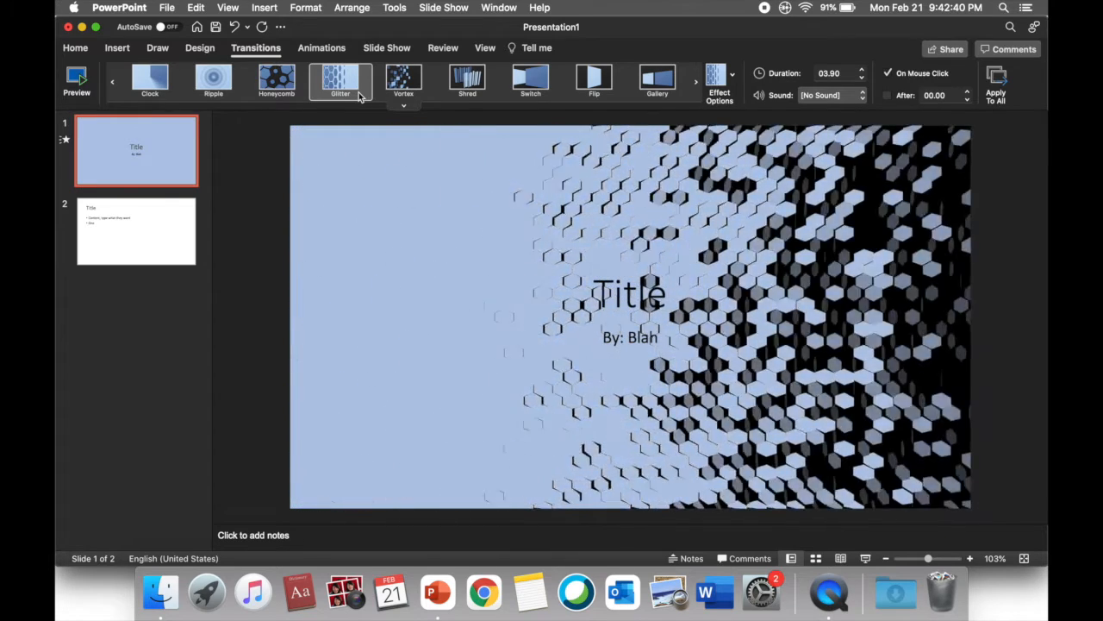
pyautogui.click(720, 79)
pyautogui.click(767, 273)
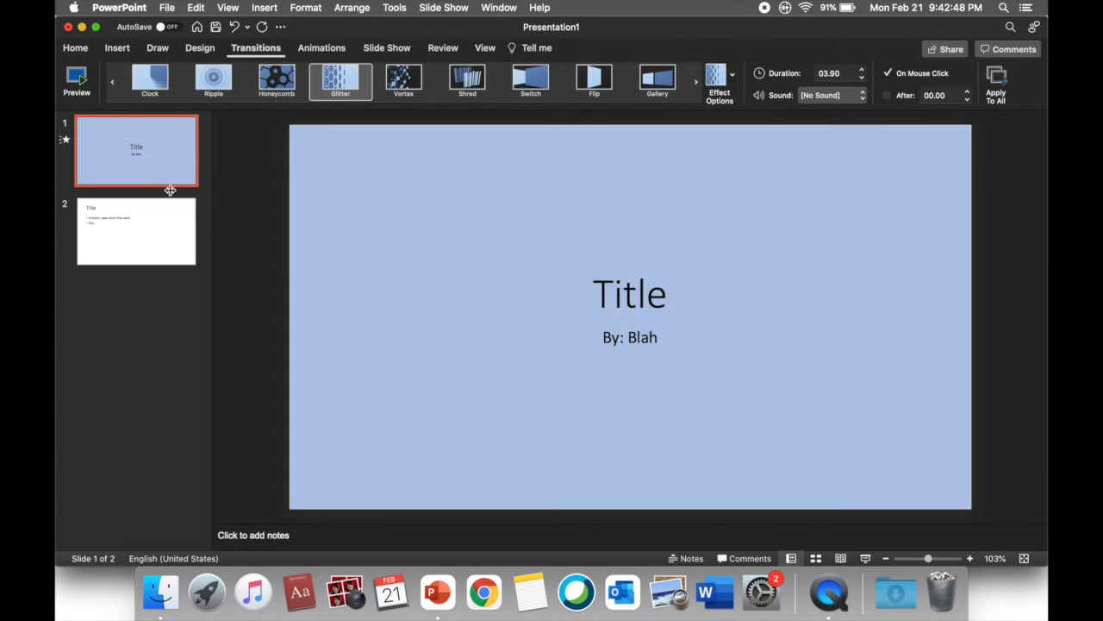
# Apply the Appear entrance animation to the title text on the second slide
pyautogui.click(155, 225)
pyautogui.click(321, 48)
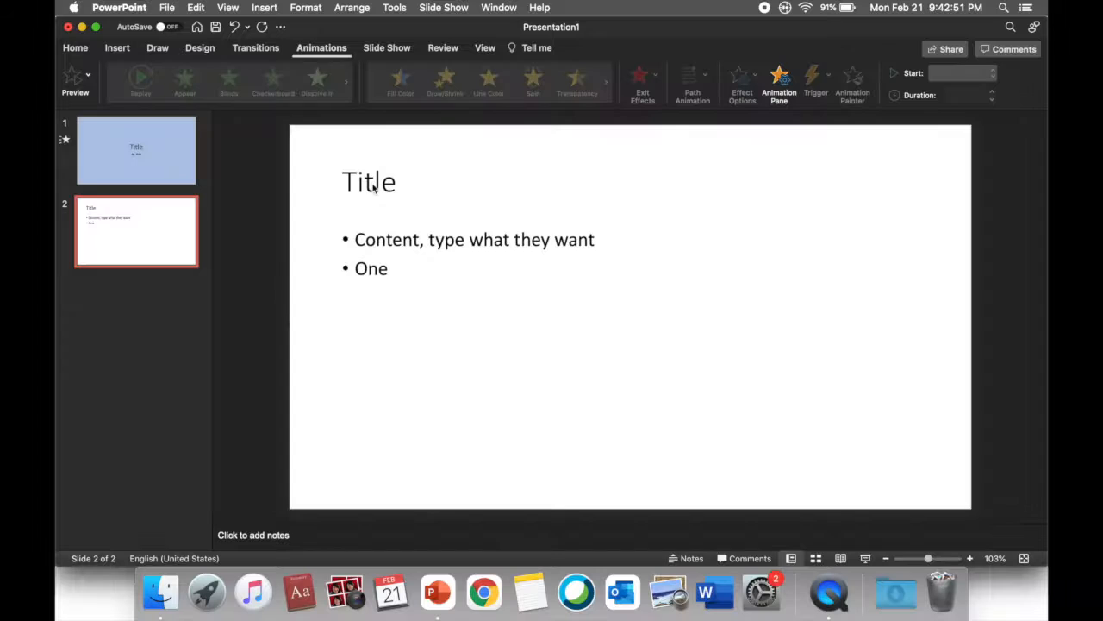
pyautogui.click(399, 185)
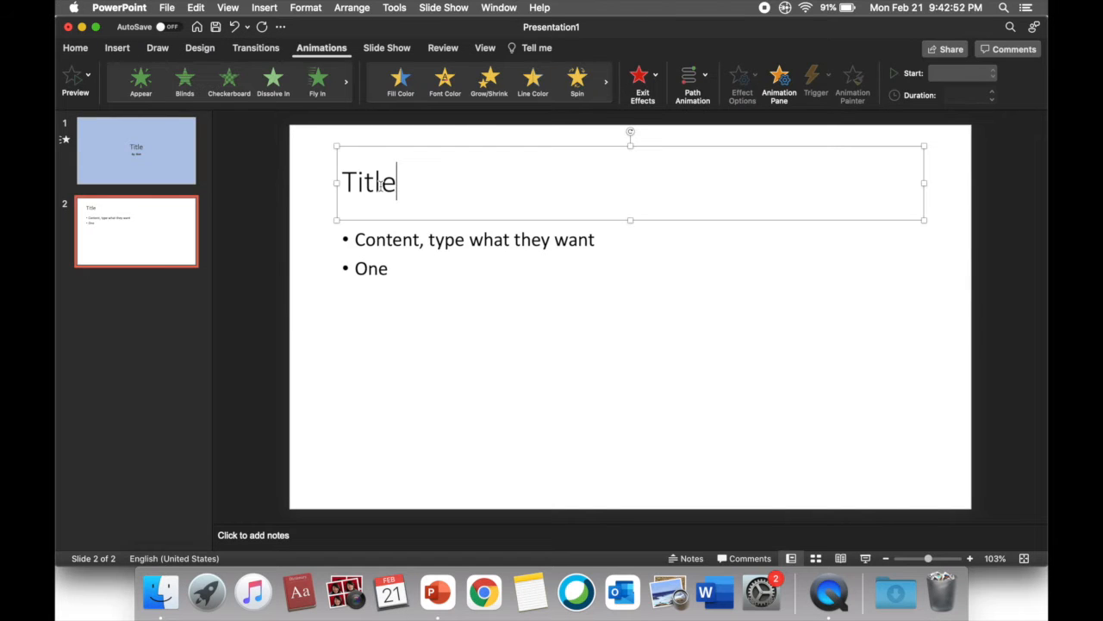
pyautogui.moveTo(398, 184); pyautogui.dragTo(336, 183)
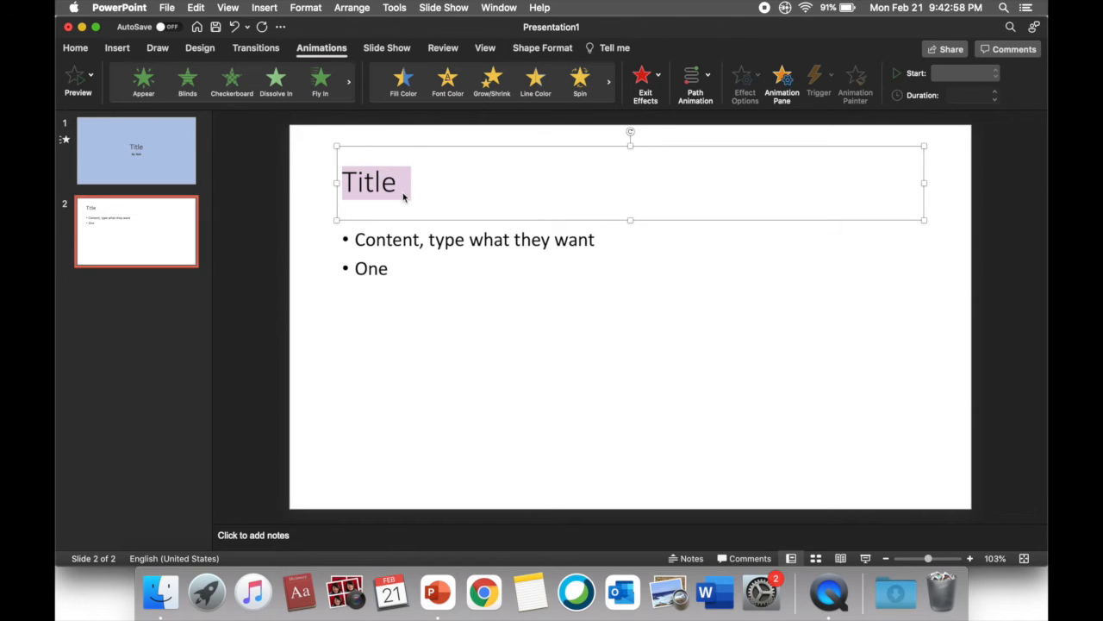
pyautogui.click(138, 83)
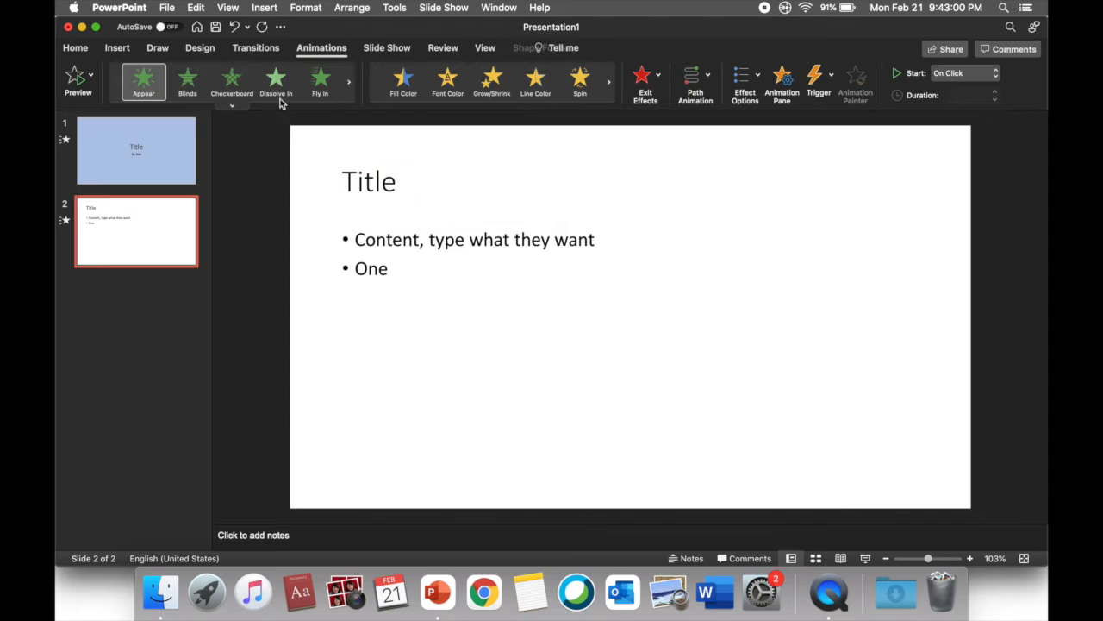
# Apply the Appear entrance animation to both bullets on the second slide
pyautogui.click(405, 268)
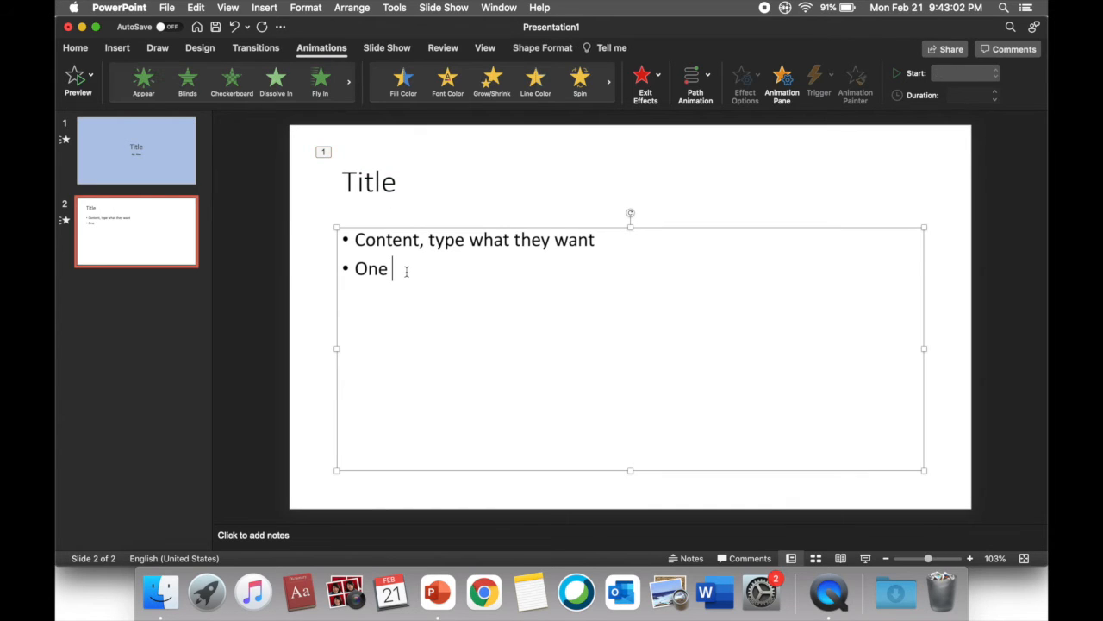
pyautogui.moveTo(405, 268); pyautogui.dragTo(347, 228)
pyautogui.click(143, 80)
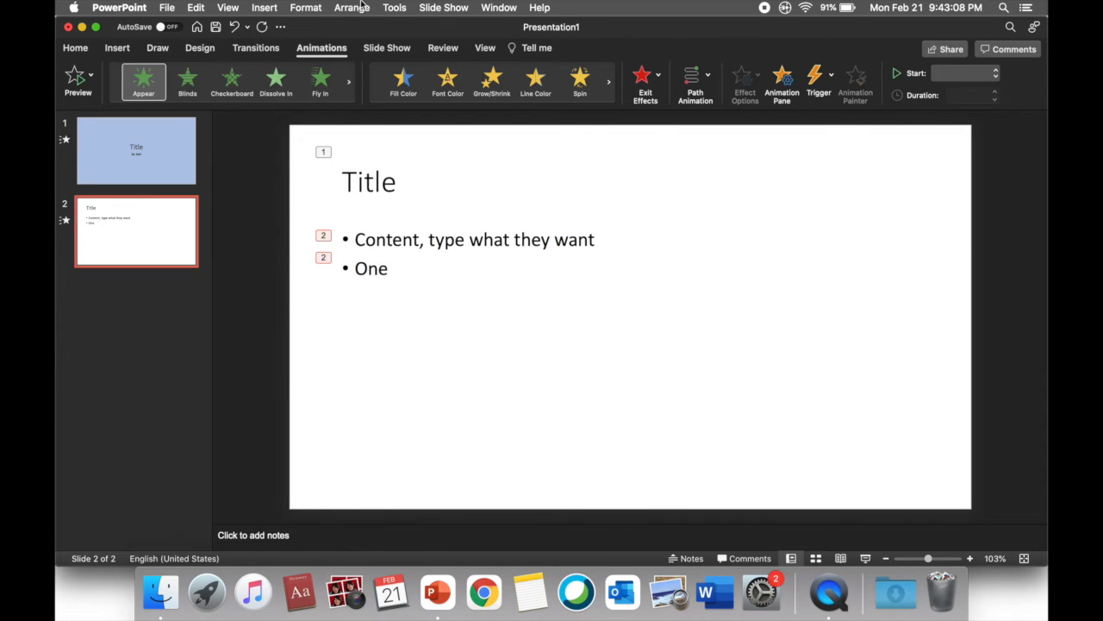
# Play the slide show from the current slide, step through its title and bullet animations, and exit the show
pyautogui.click(445, 8)
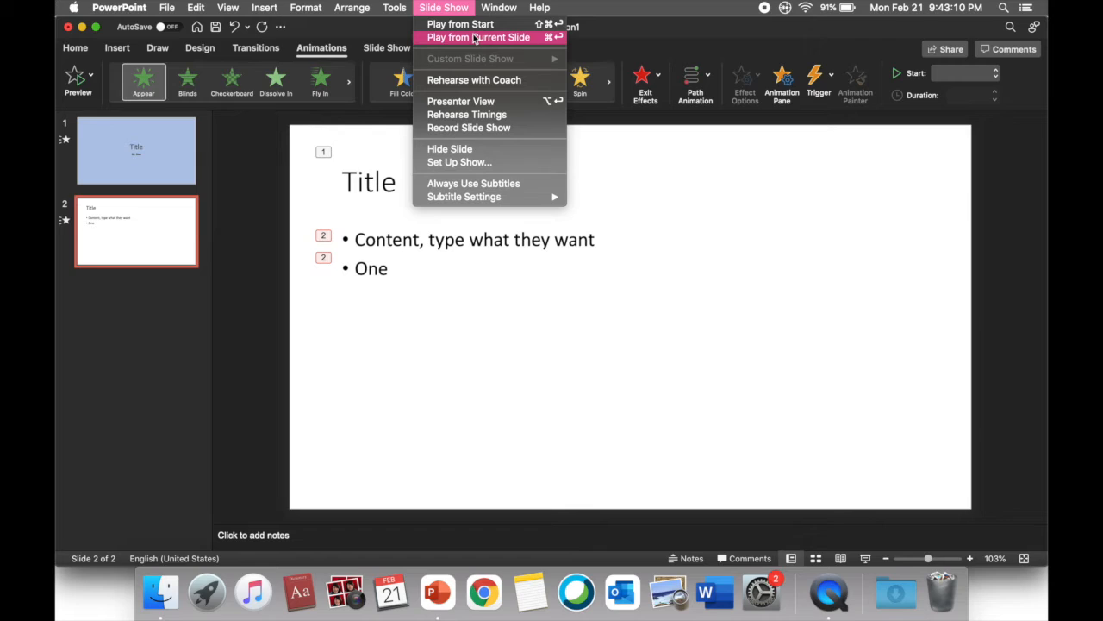
pyautogui.click(473, 39)
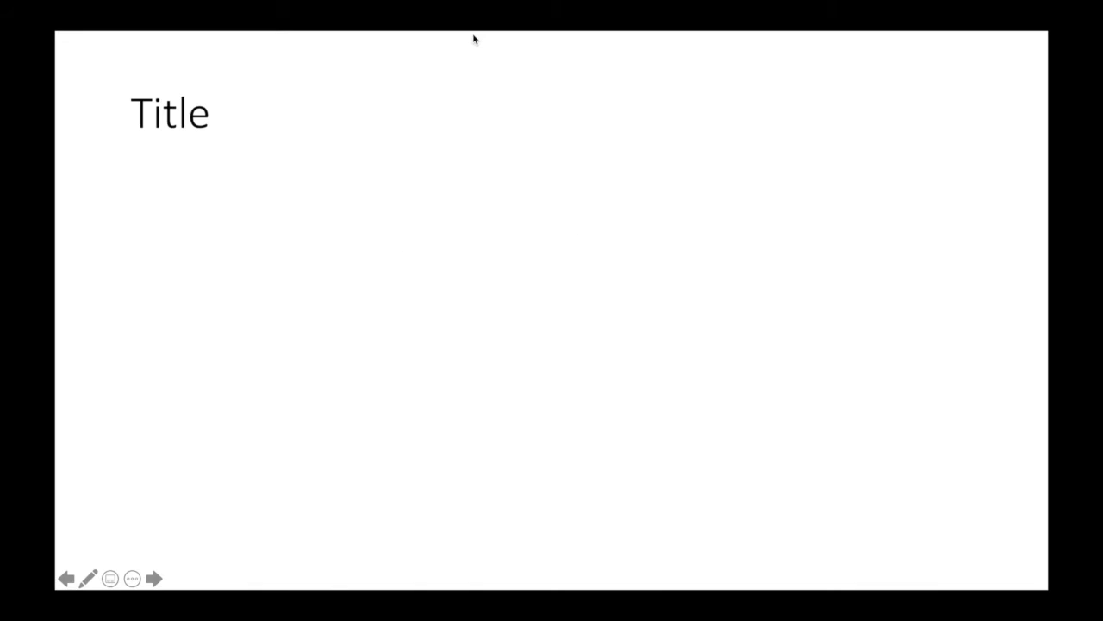
pyautogui.press('Right')
pyautogui.press('Right')
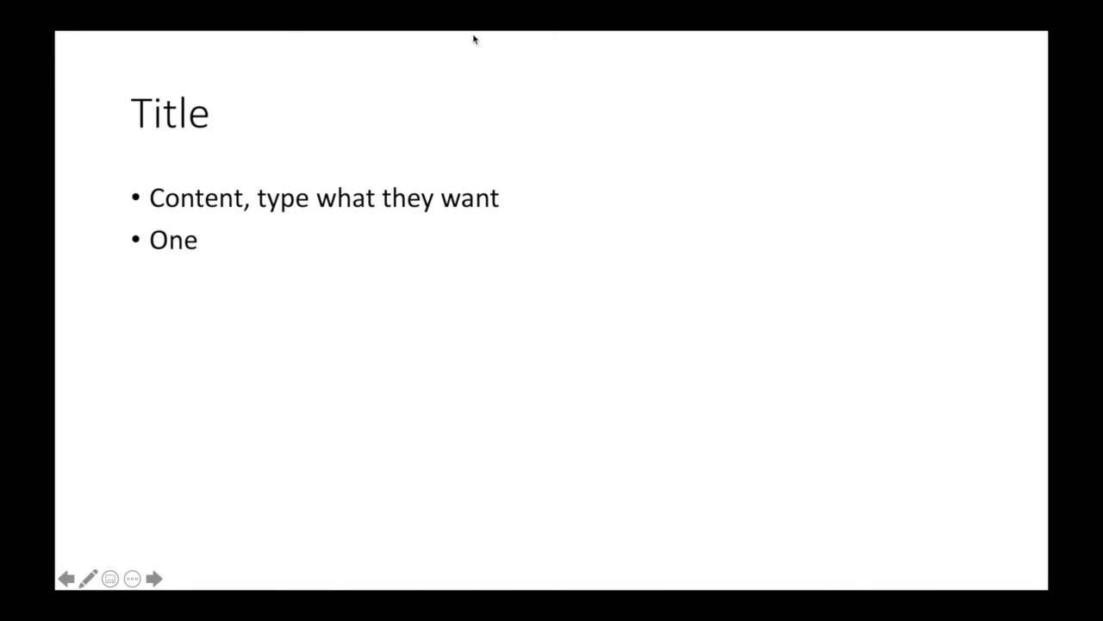
pyautogui.press('Escape')
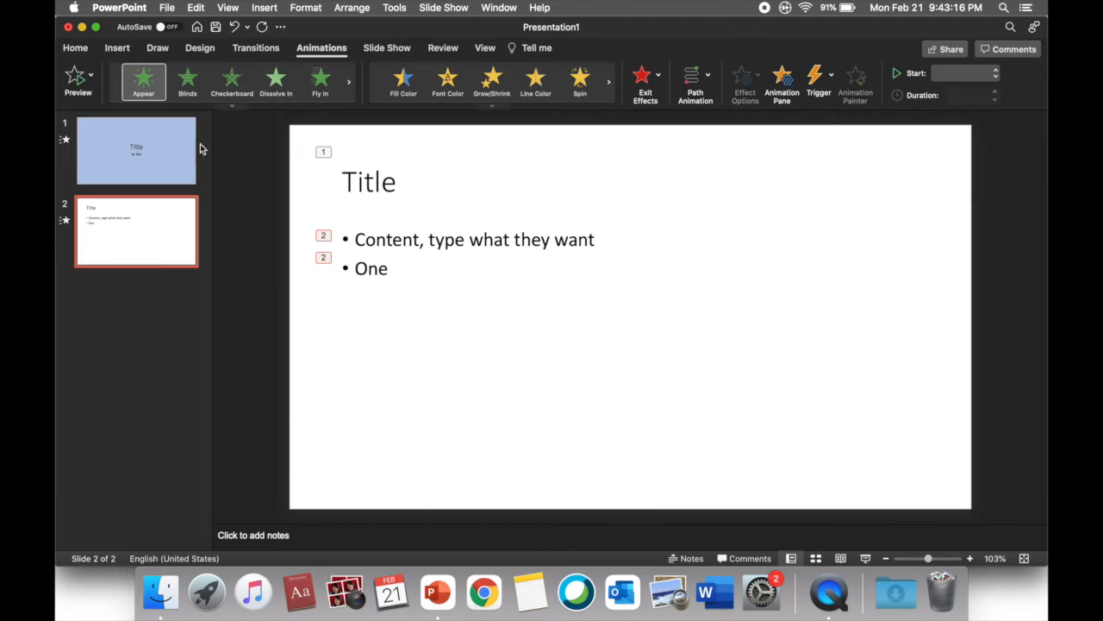
# Play the slide show from the title slide and advance to the content slide to check the animations
pyautogui.click(154, 155)
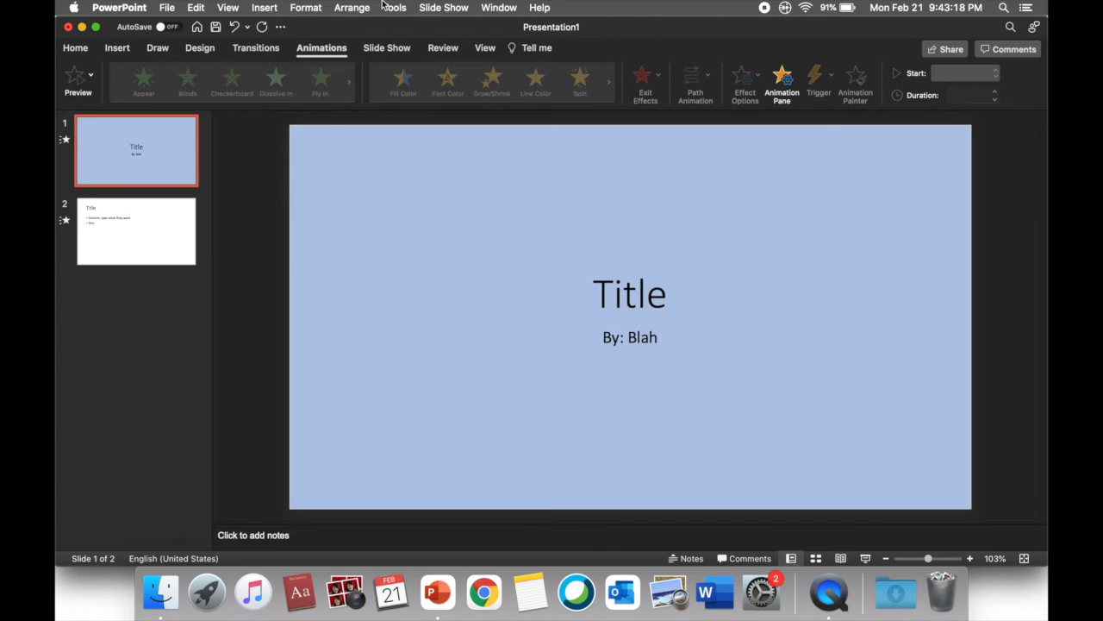
pyautogui.click(437, 4)
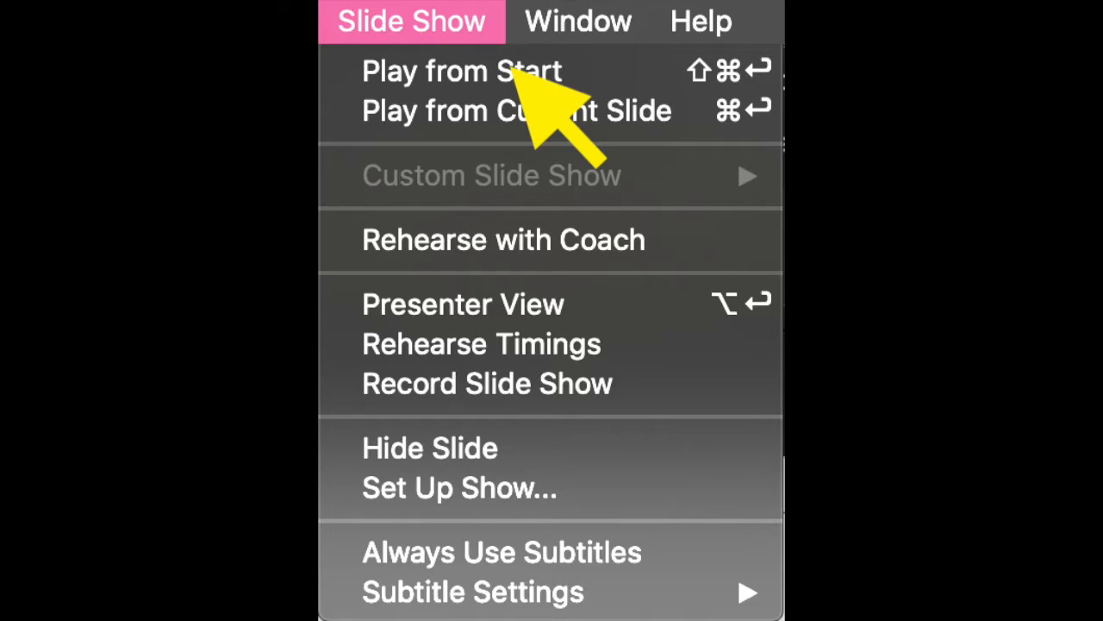
pyautogui.click(513, 71)
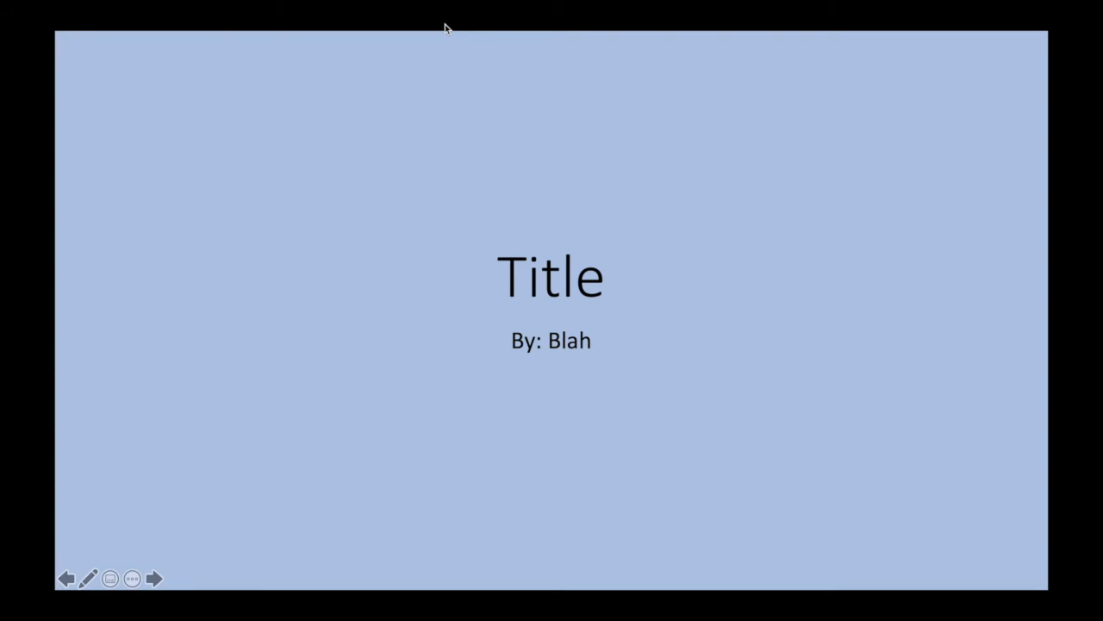
pyautogui.click(445, 26)
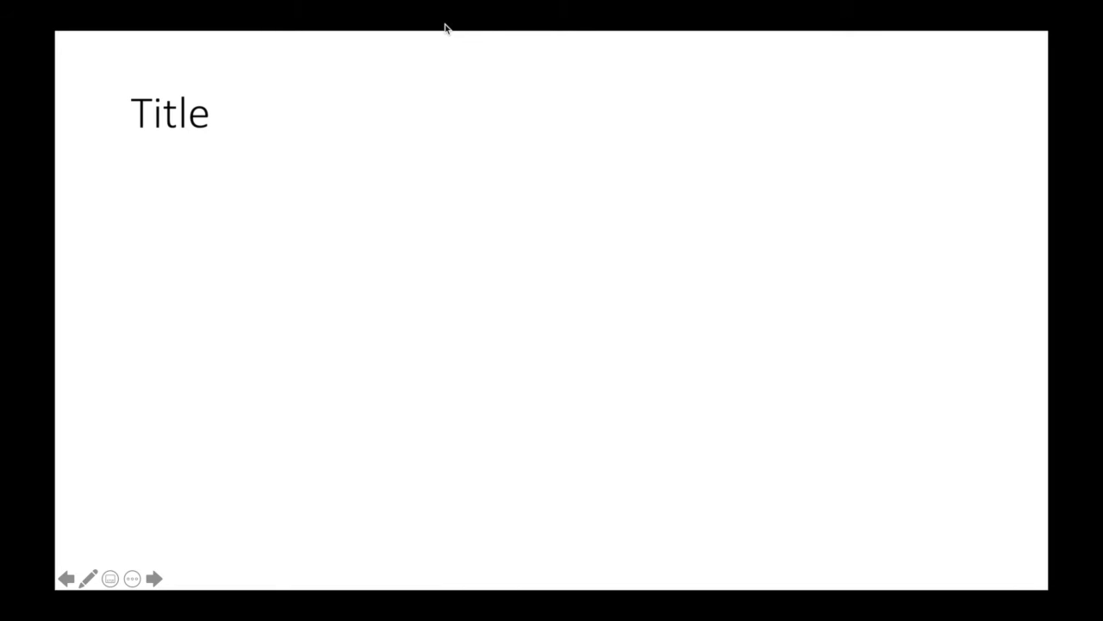